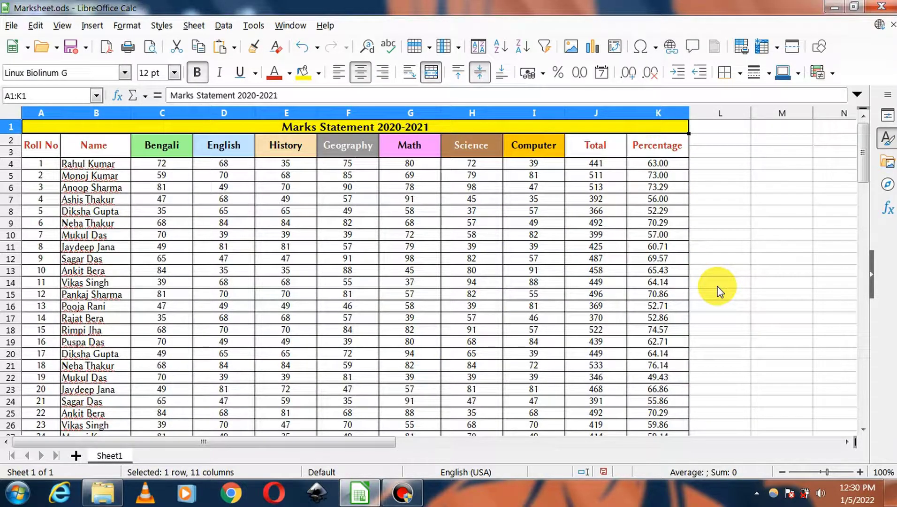
- Show the marks sheet in print preview and enlarge its first page to check how the columns fit
scroll(277, 230, down, 14)
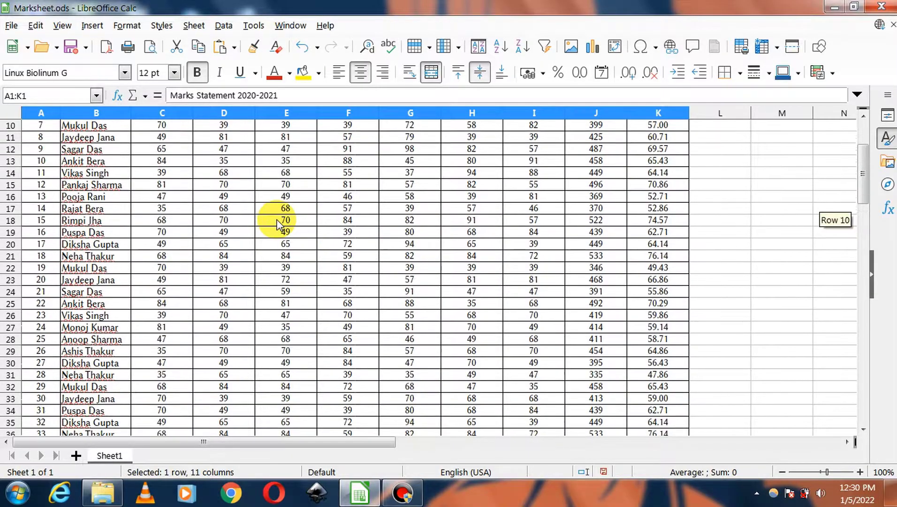
scroll(274, 232, down, 9)
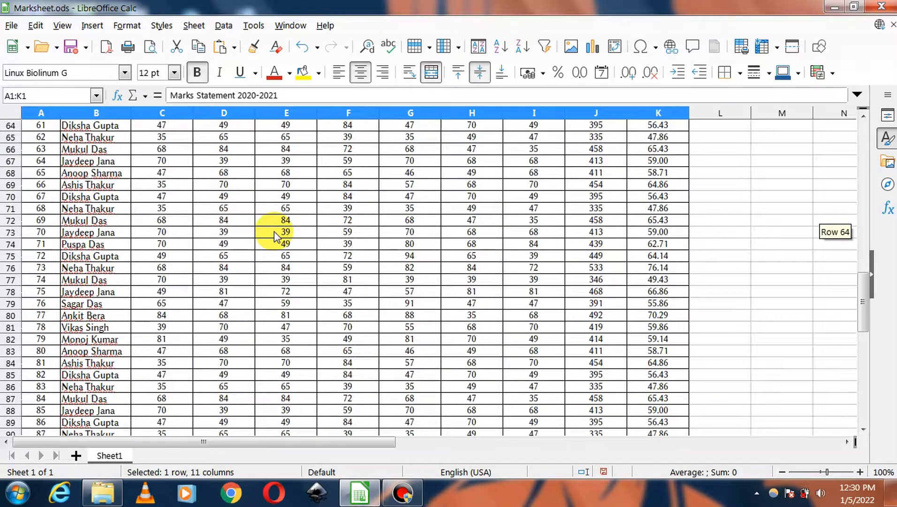
scroll(274, 233, up, 6)
scroll(277, 238, up, 17)
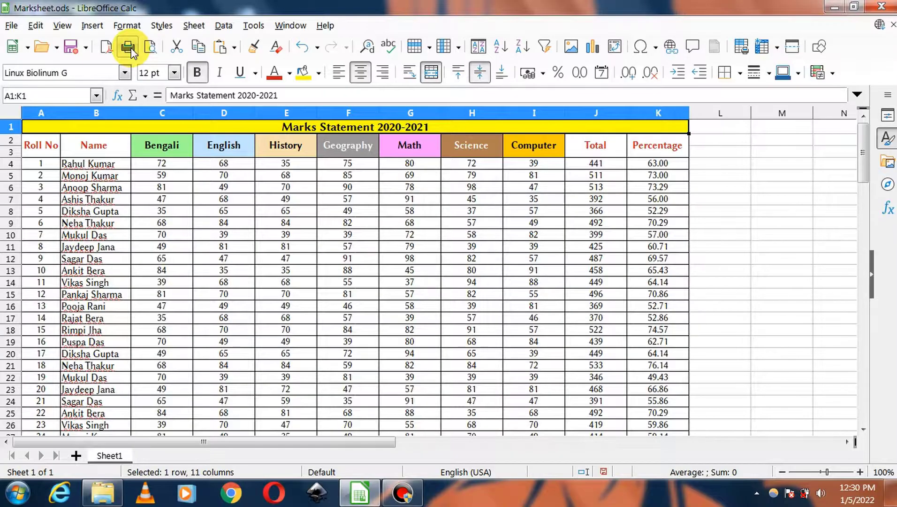
click(11, 25)
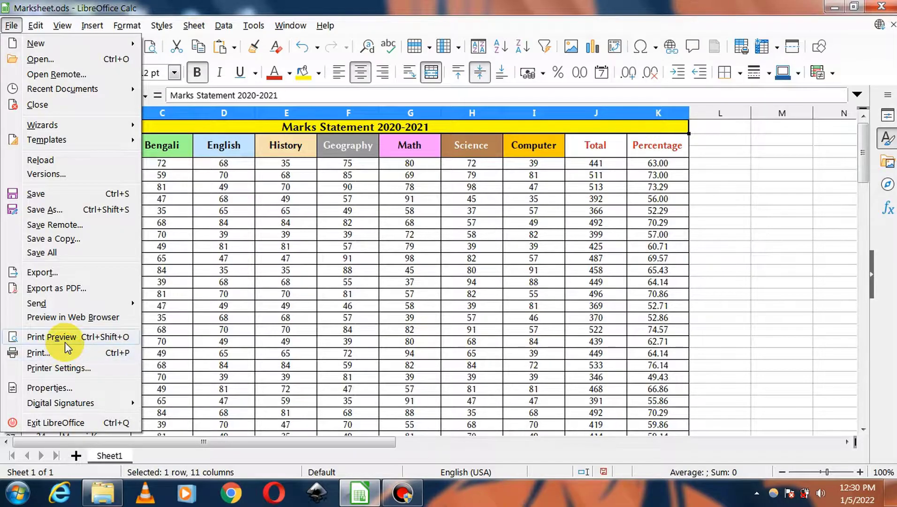
click(306, 333)
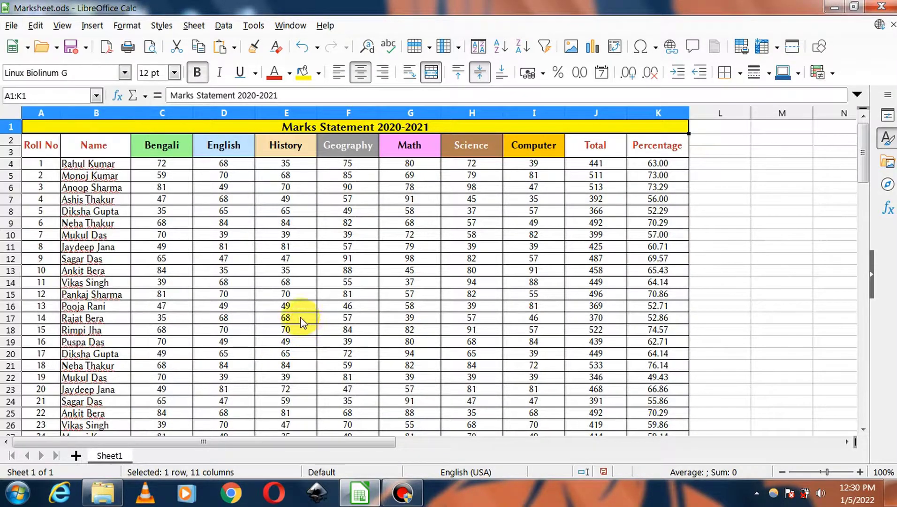
click(154, 52)
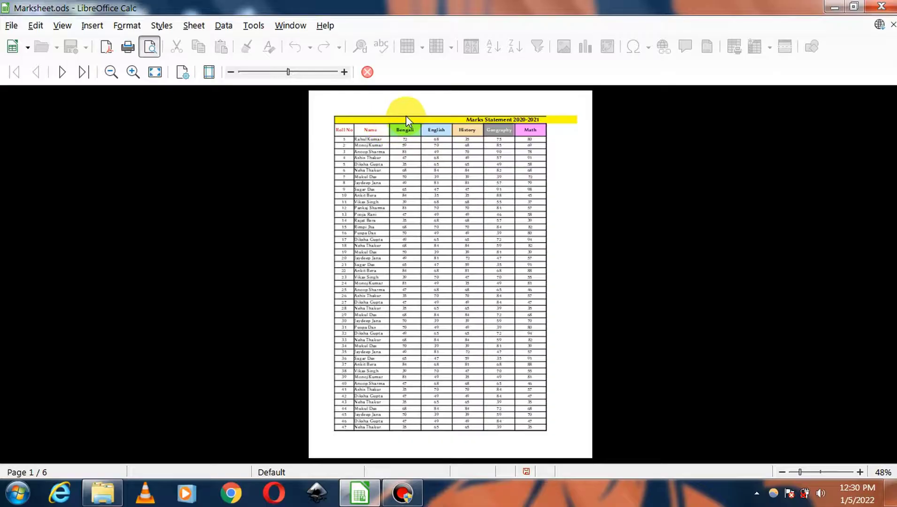
scroll(439, 116, up, 4)
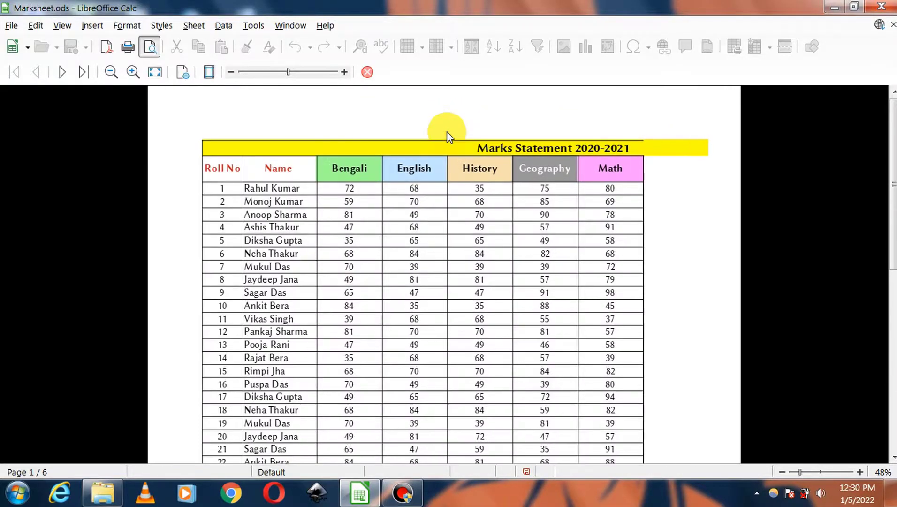
scroll(447, 131, up, 3)
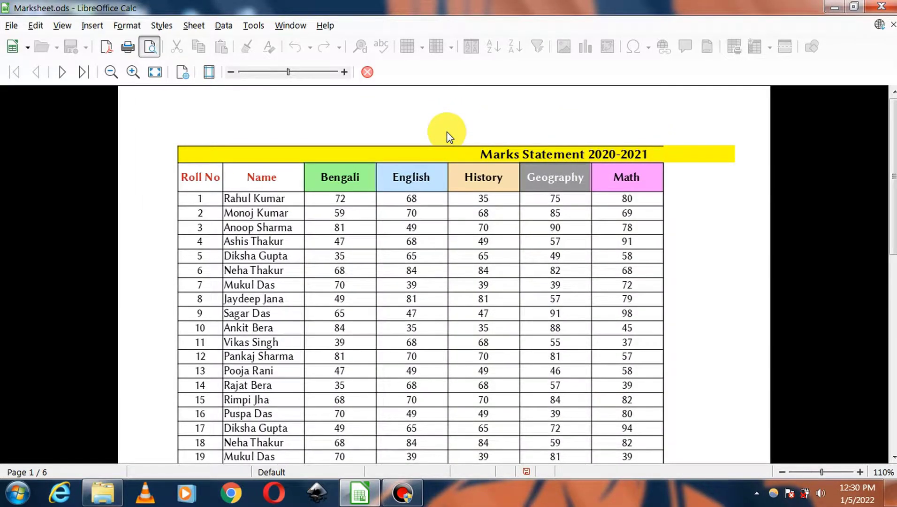
scroll(447, 200, up, 3)
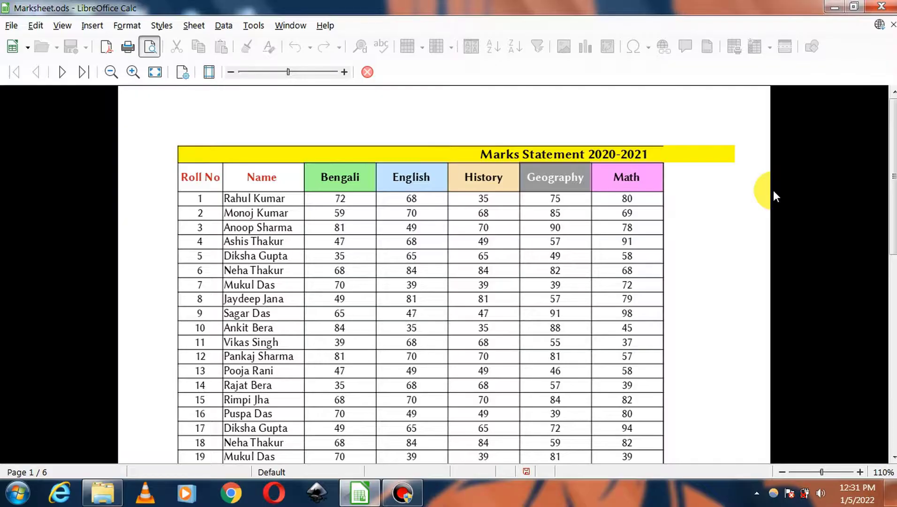
- Set the paper format of the default page style to A4
click(186, 73)
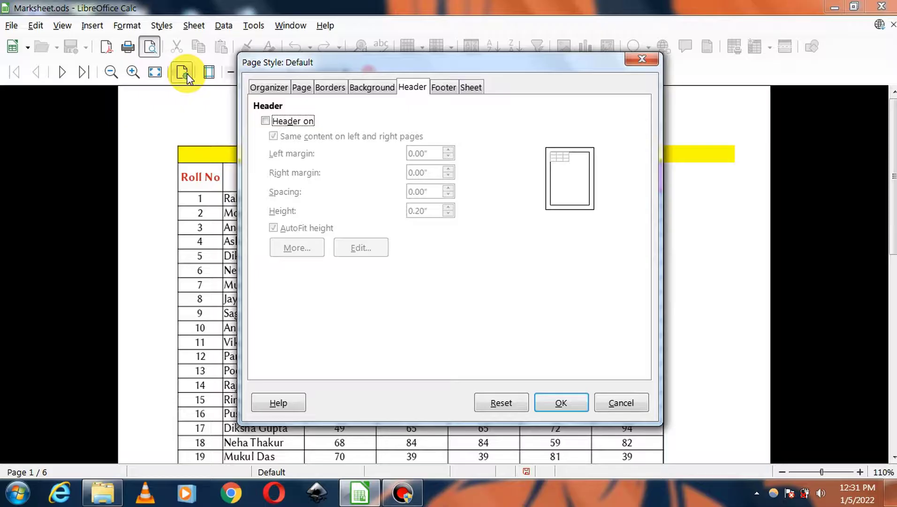
click(310, 89)
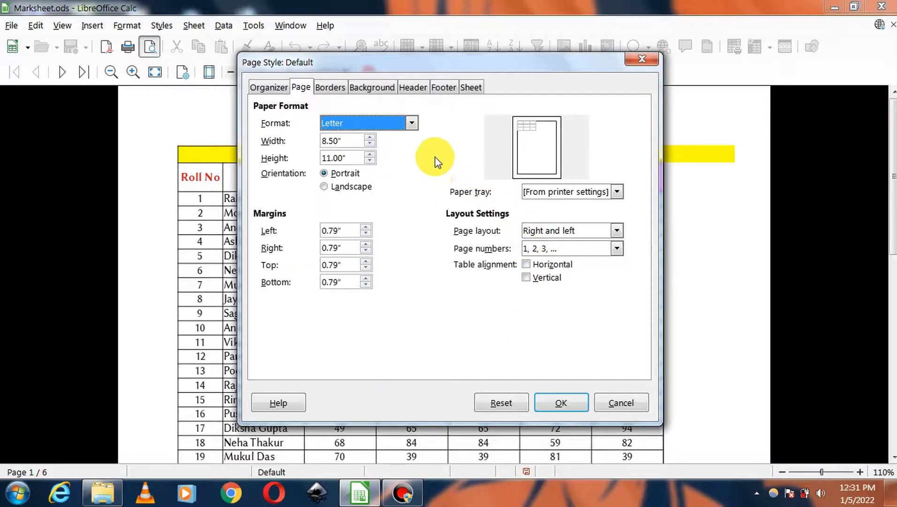
click(412, 123)
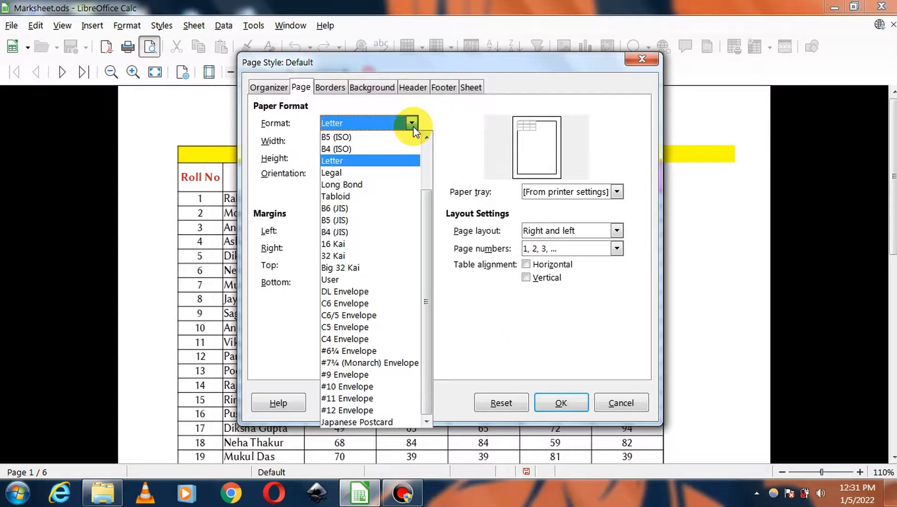
scroll(377, 190, up, 2)
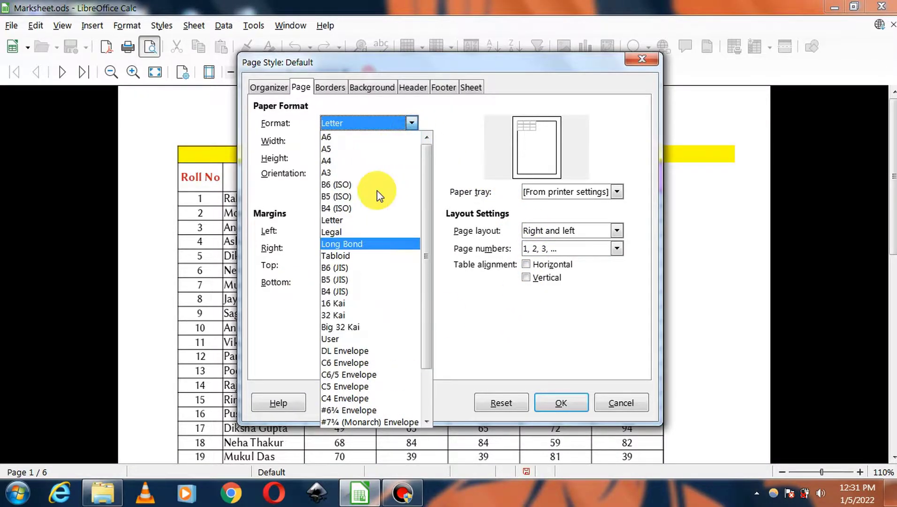
click(373, 161)
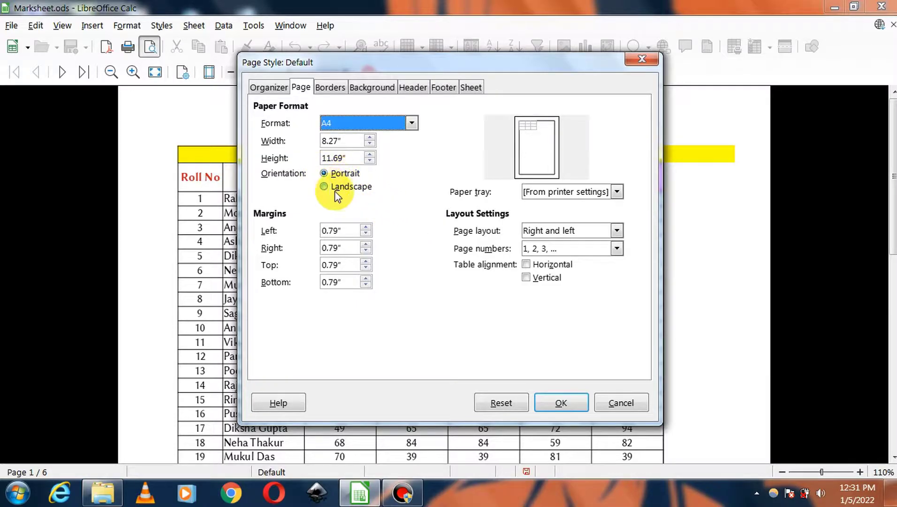
click(545, 405)
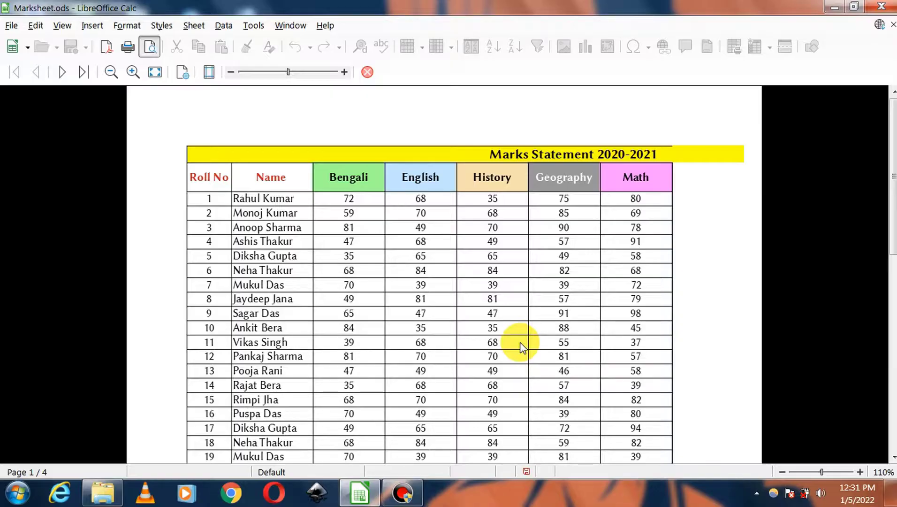
- Change the page orientation of the default page style to landscape
click(187, 74)
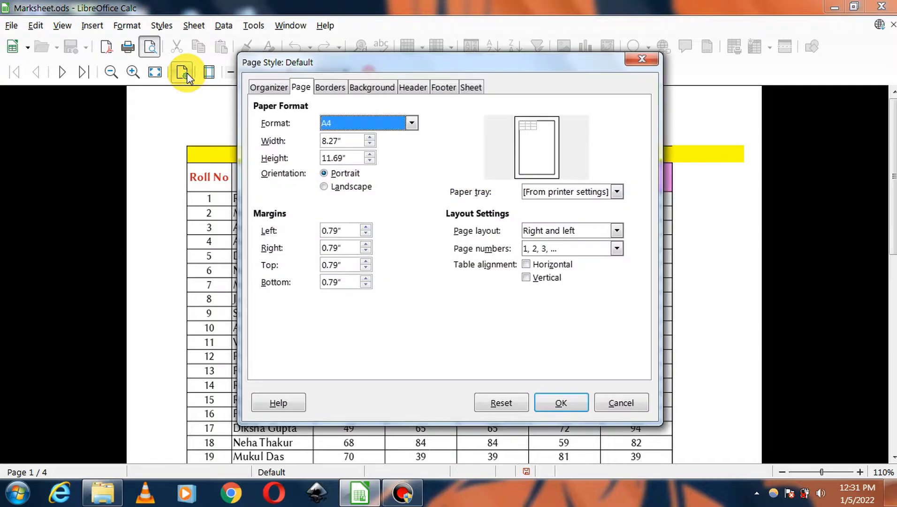
click(328, 186)
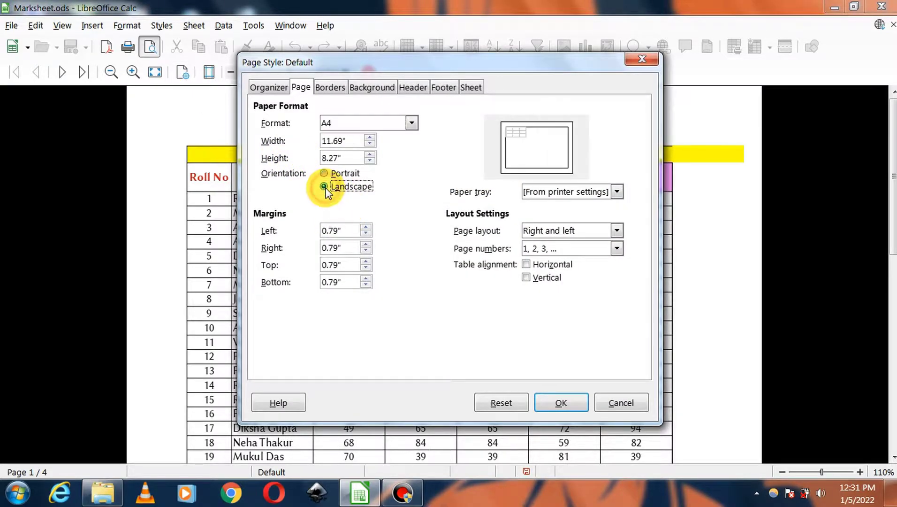
click(560, 404)
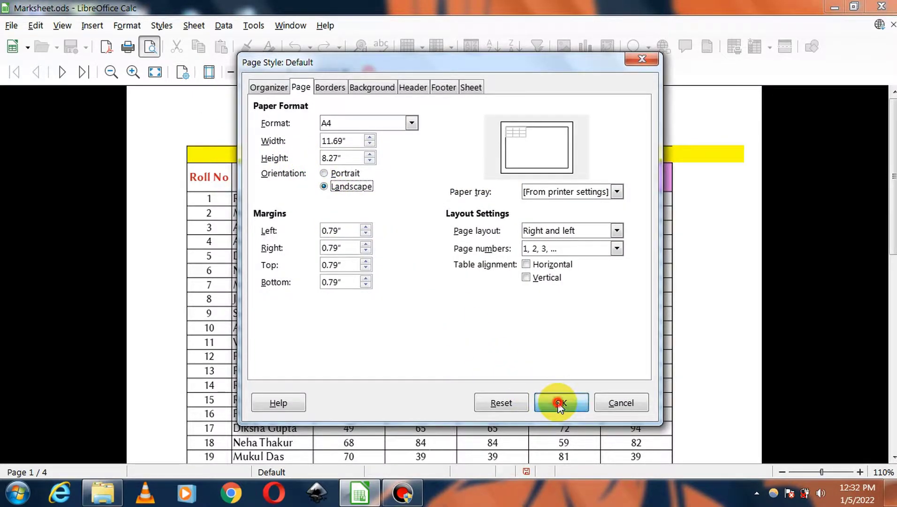
- Examine the landscape preview pages to see how the columns and rows of the marks table are distributed
scroll(487, 245, down, 2)
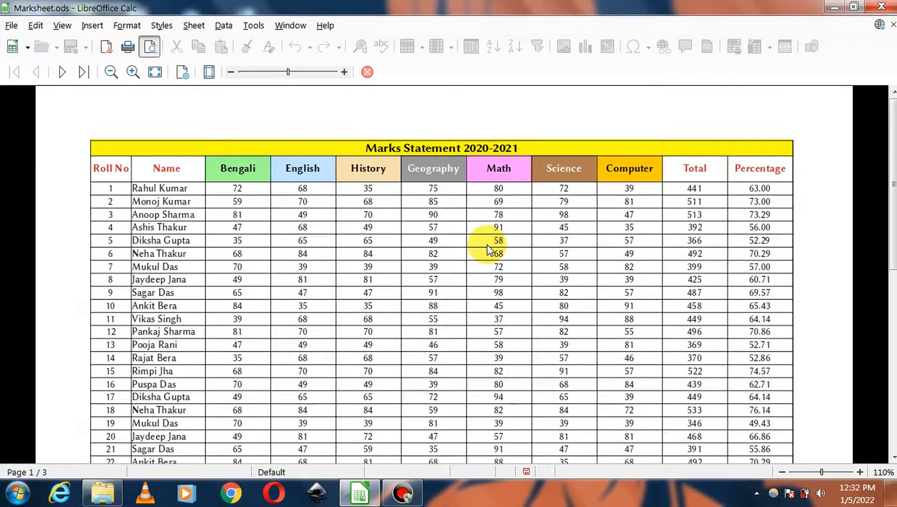
scroll(459, 136, down, 3)
scroll(459, 145, up, 3)
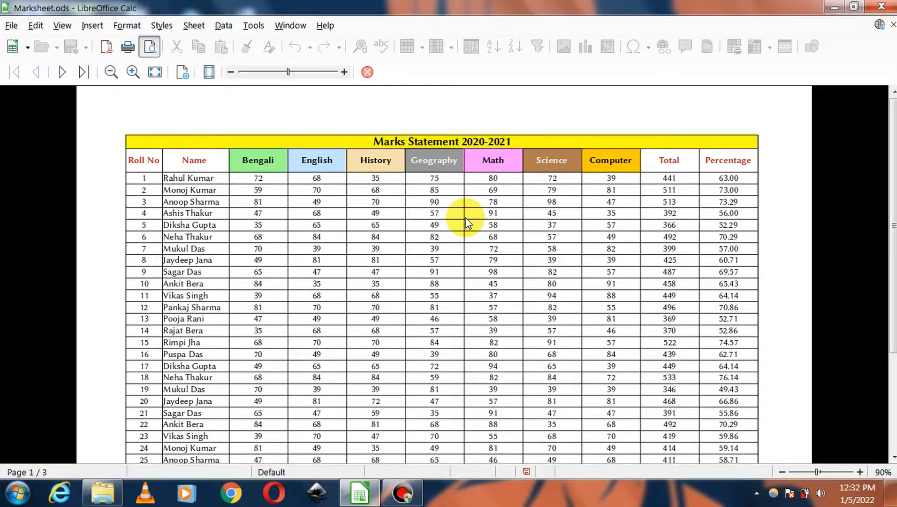
scroll(467, 220, down, 3)
scroll(467, 221, up, 3)
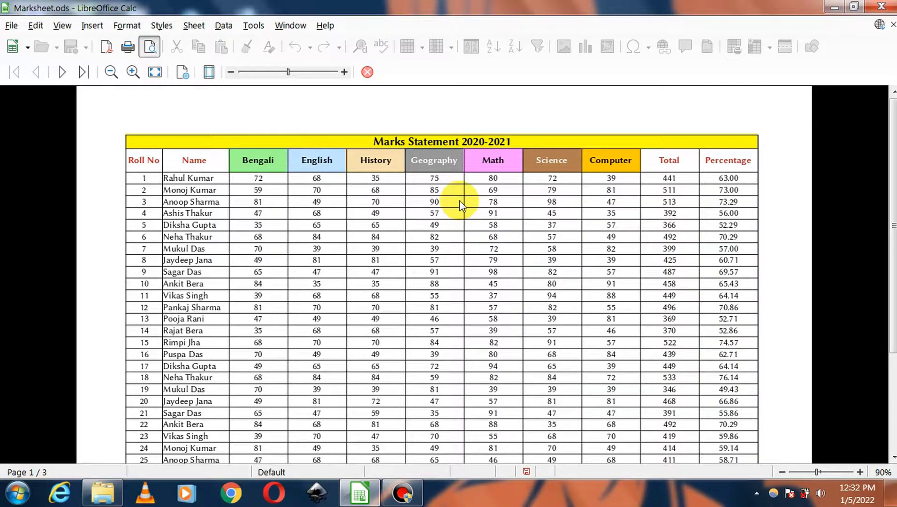
scroll(459, 200, down, 3)
scroll(459, 200, down, 1)
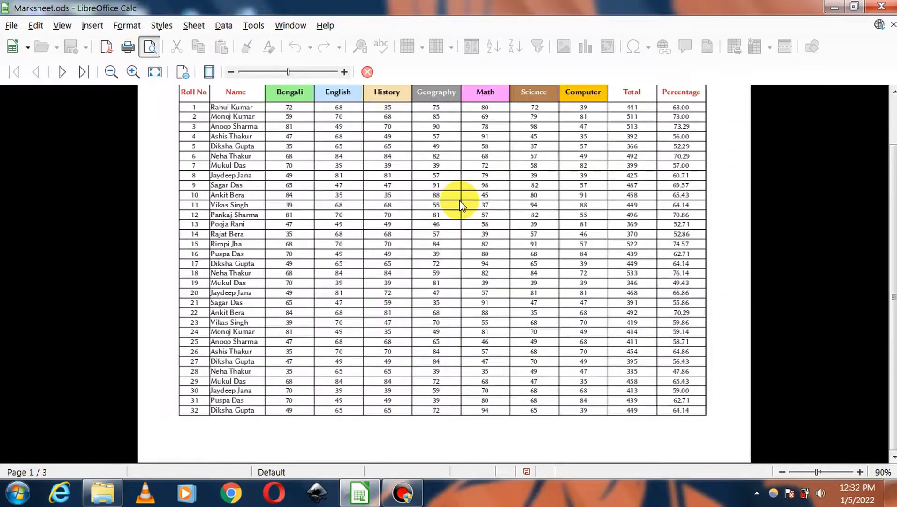
scroll(459, 201, down, 1)
scroll(459, 201, down, 2)
scroll(571, 174, up, 2)
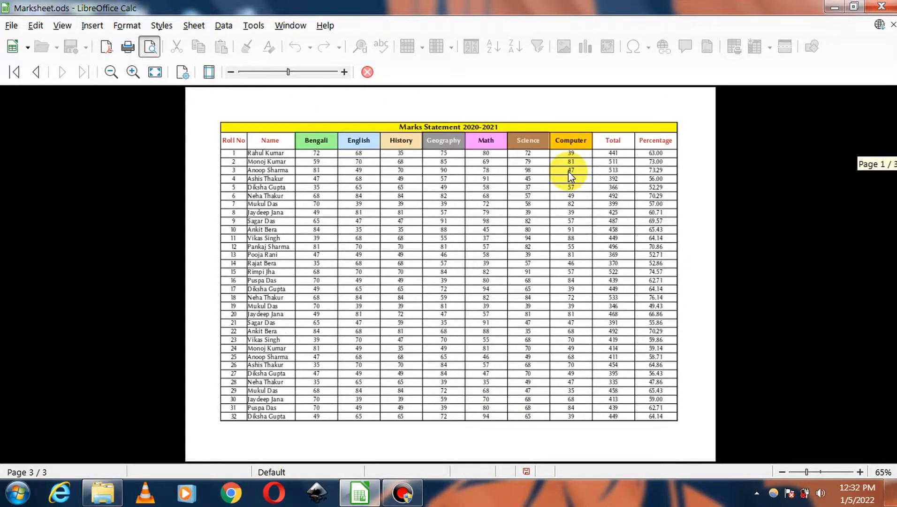
scroll(436, 169, up, 3)
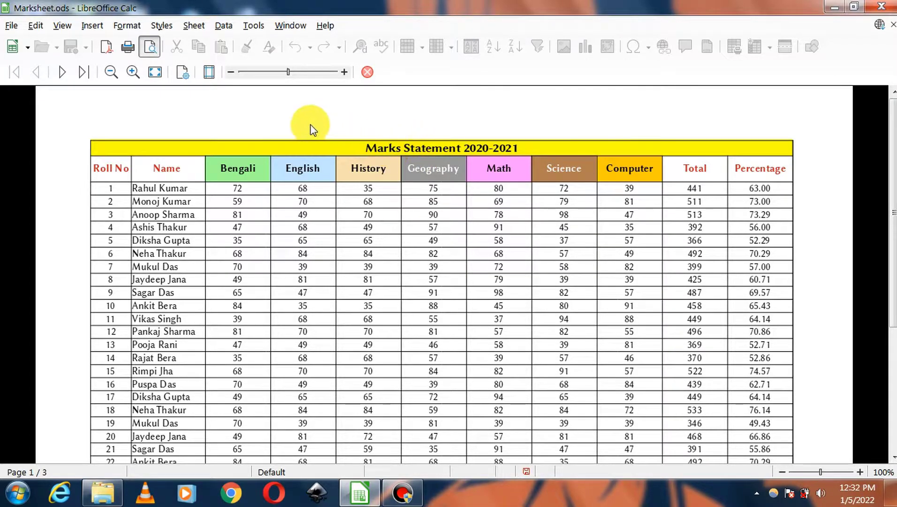
- Set the page orientation of the default page style back to portrait
click(184, 72)
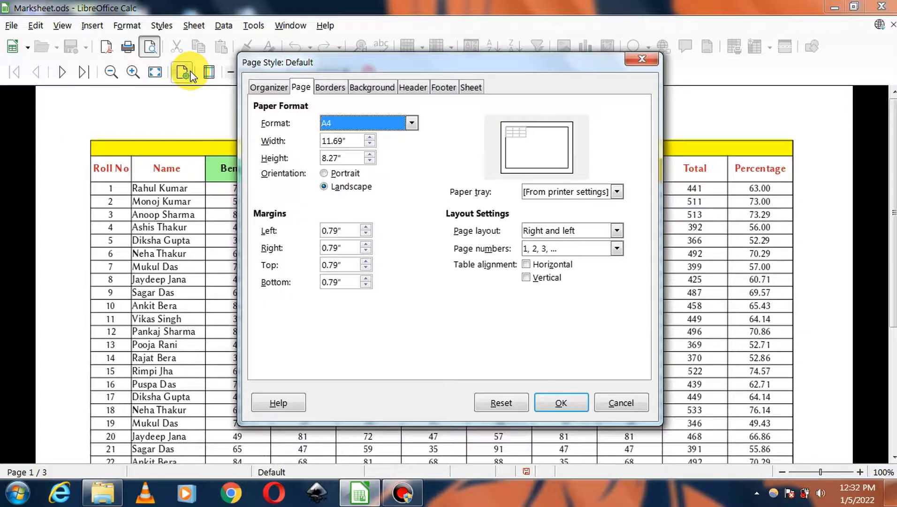
click(323, 173)
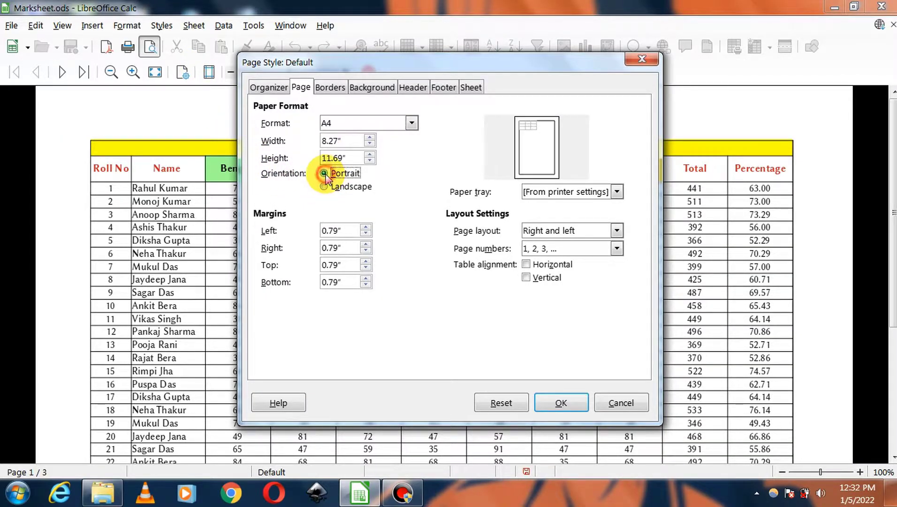
click(565, 403)
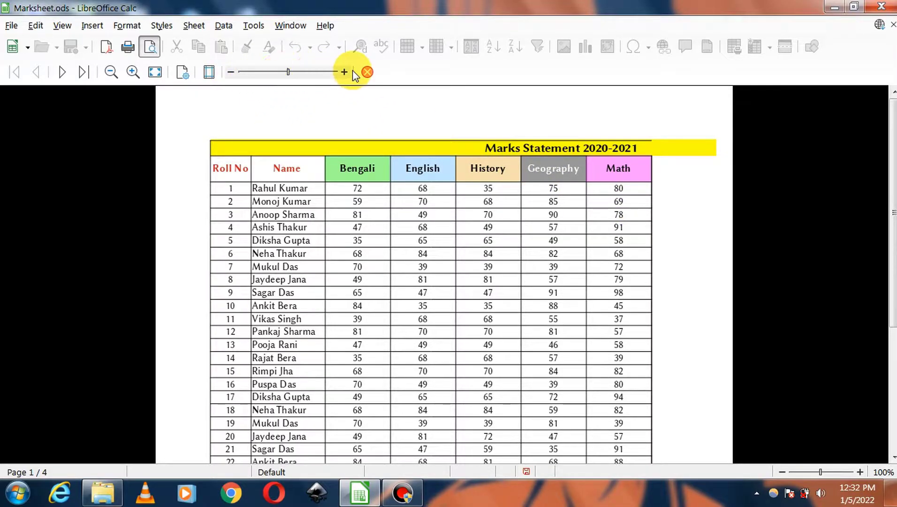
- Reduce the print scaling to 65% so all columns through Percentage fit on the portrait page
click(231, 72)
click(231, 72)
click(231, 72)
click(231, 72)
click(231, 72)
click(231, 73)
click(231, 72)
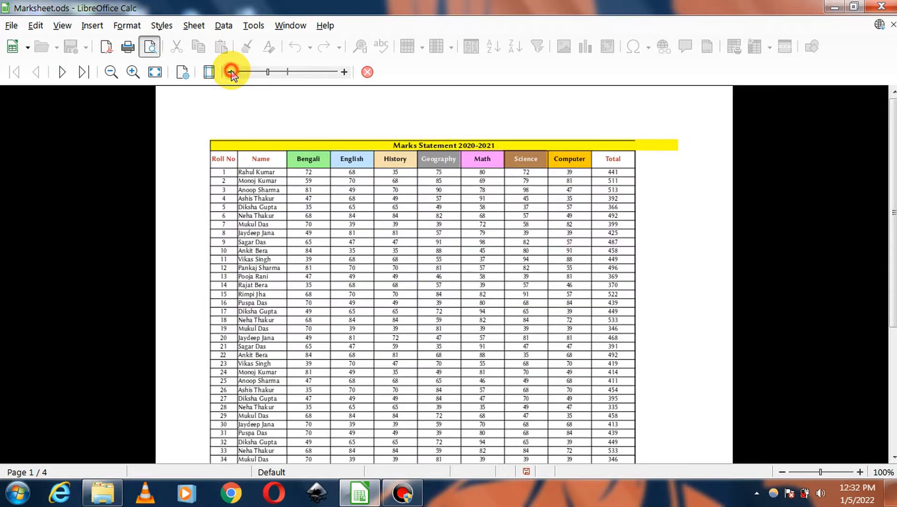
click(231, 73)
ctrl+scroll(491, 152, up, 3)
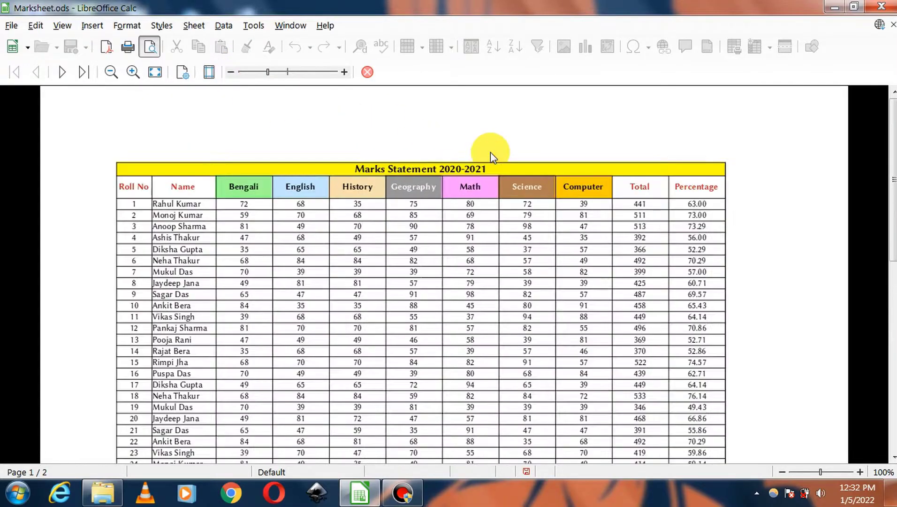
scroll(491, 152, up, 2)
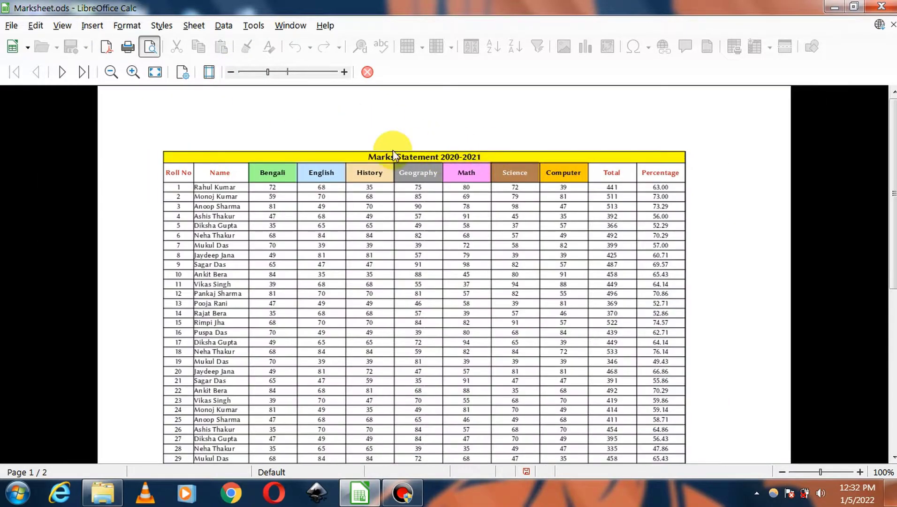
- Set the scaling factor to 72% in the page style's sheet settings, using the Reduce/enlarge printout mode
click(182, 74)
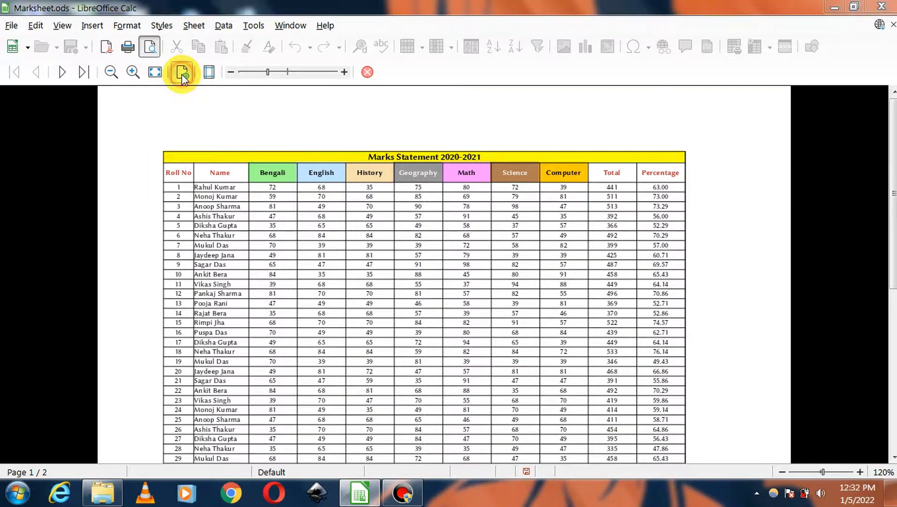
click(472, 88)
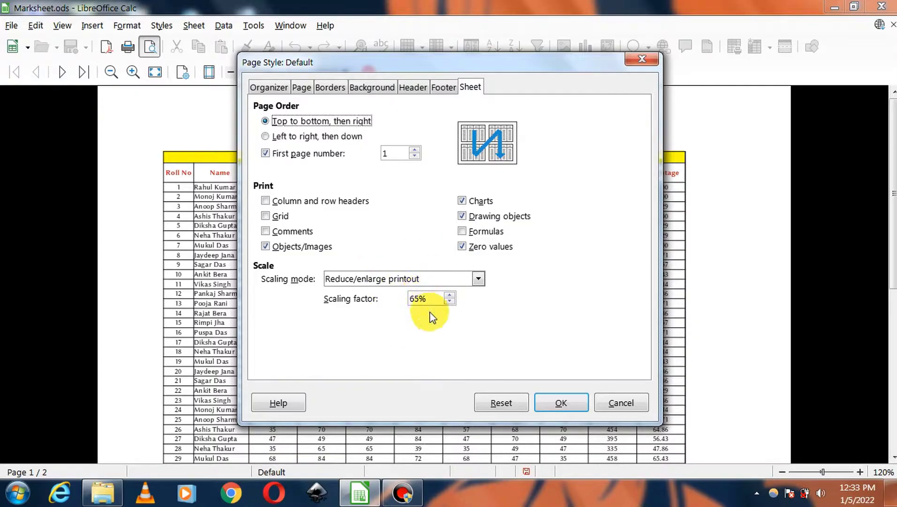
double_click(432, 301)
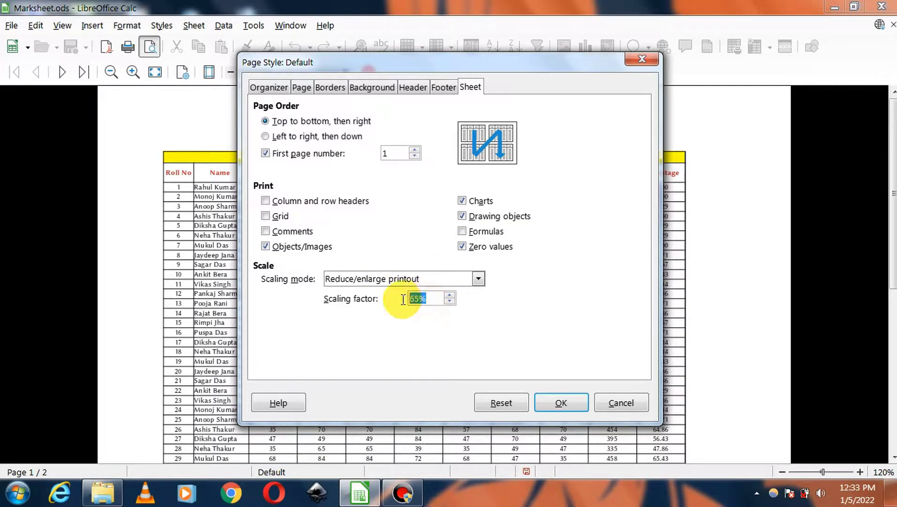
text(72)
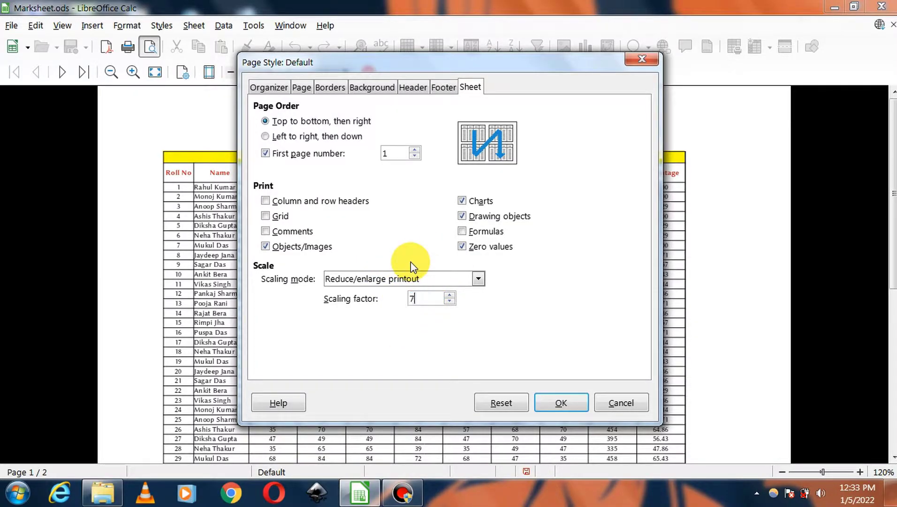
click(566, 405)
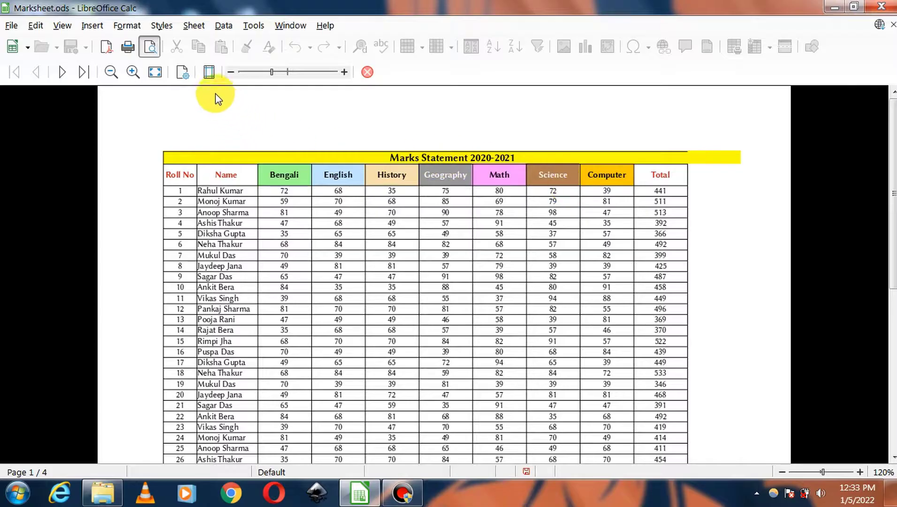
- Set the scaling factor of the default page style to 70%
click(182, 72)
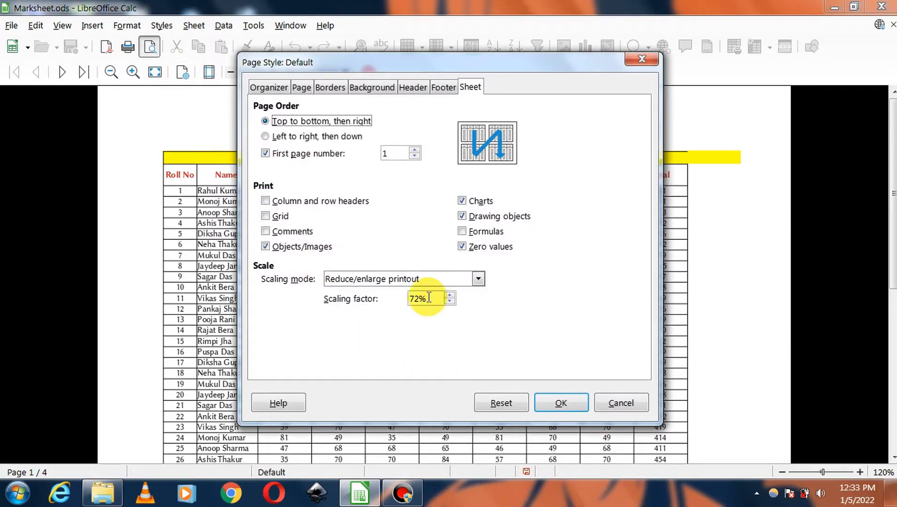
drag(427, 299, 396, 298)
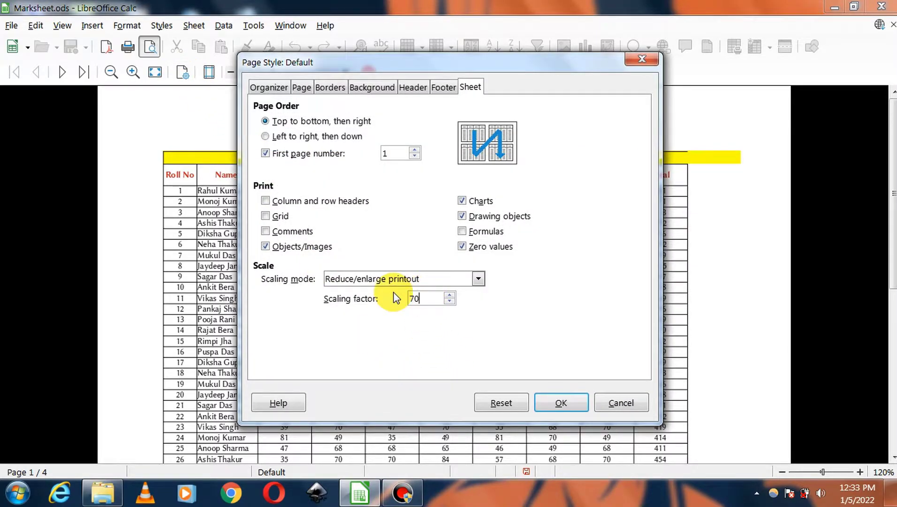
click(561, 403)
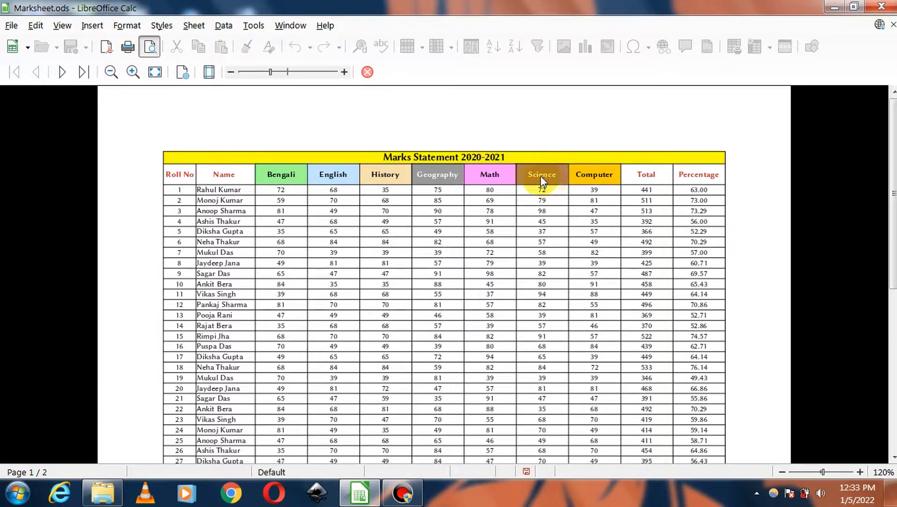
- Examine both portrait preview pages to see how the columns and rows of the marks table are distributed
scroll(540, 175, down, 4)
scroll(540, 175, down, 3)
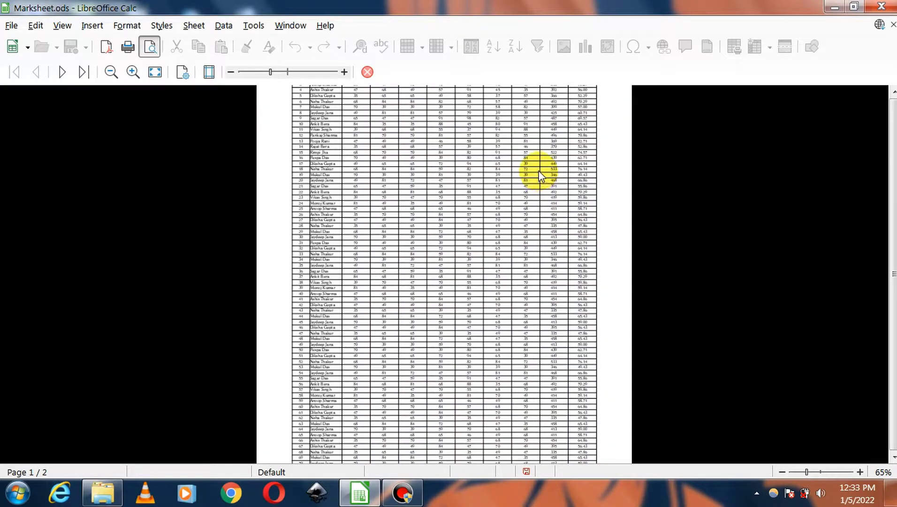
scroll(540, 177, down, 3)
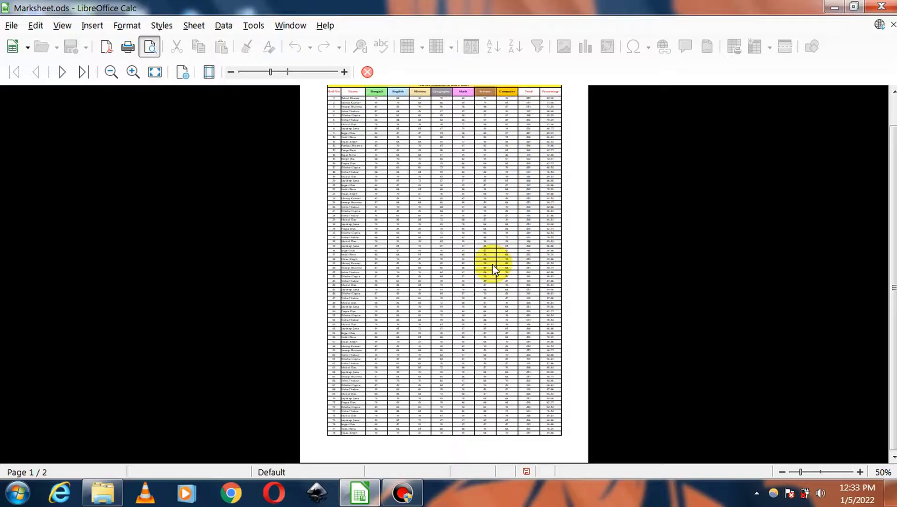
scroll(492, 265, down, 1)
scroll(489, 256, down, 1)
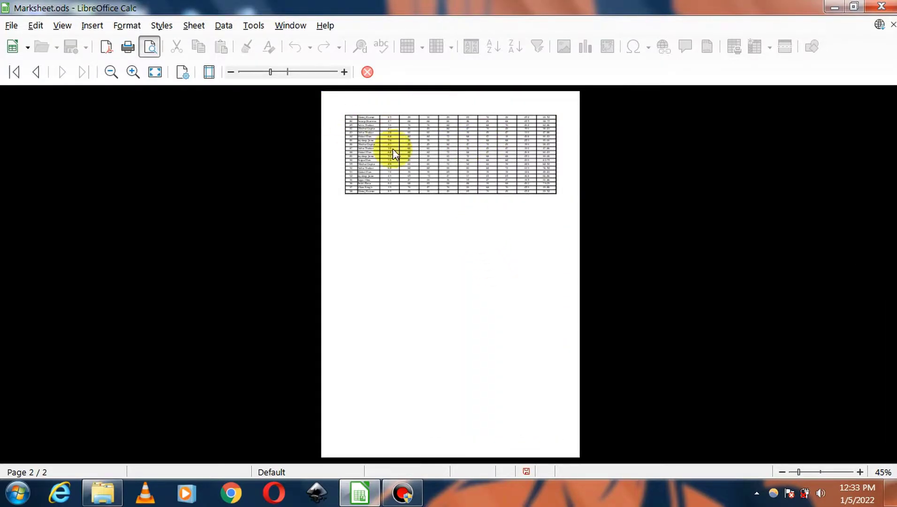
scroll(426, 168, up, 5)
scroll(425, 174, up, 3)
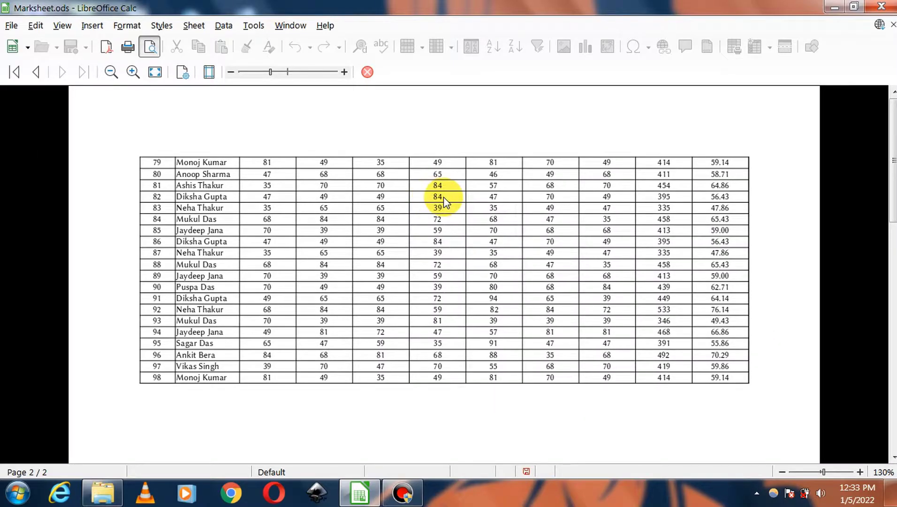
scroll(459, 199, down, 5)
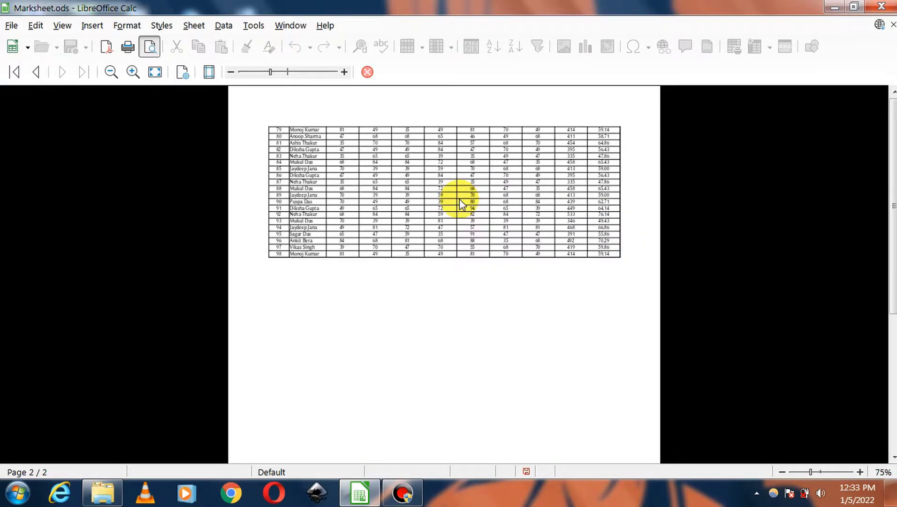
scroll(459, 199, down, 3)
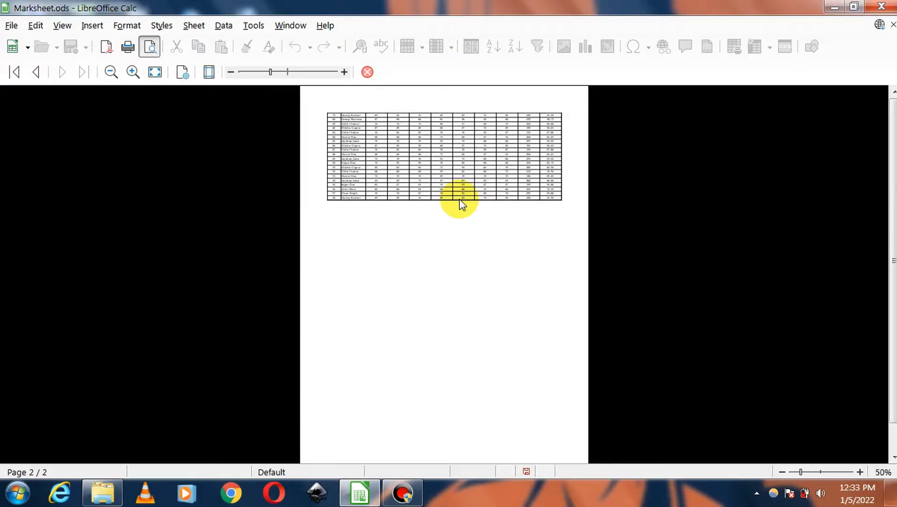
scroll(459, 141, up, 4)
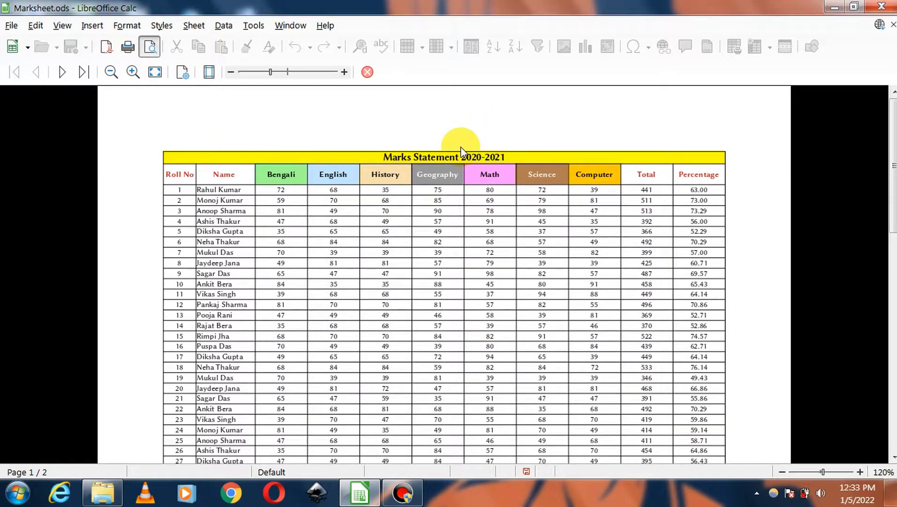
- Add a box border on all four sides of the default page style, using a double line in pinkish red (0-100-65-0)
click(183, 72)
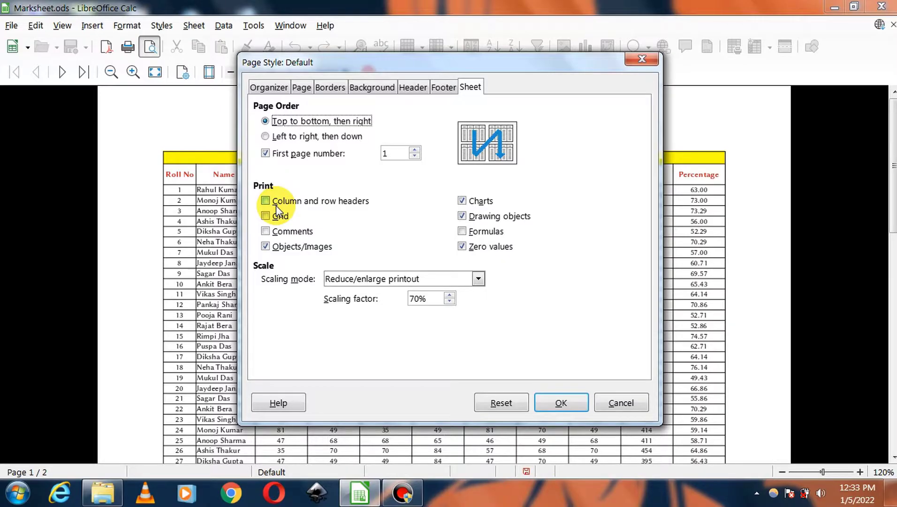
click(334, 84)
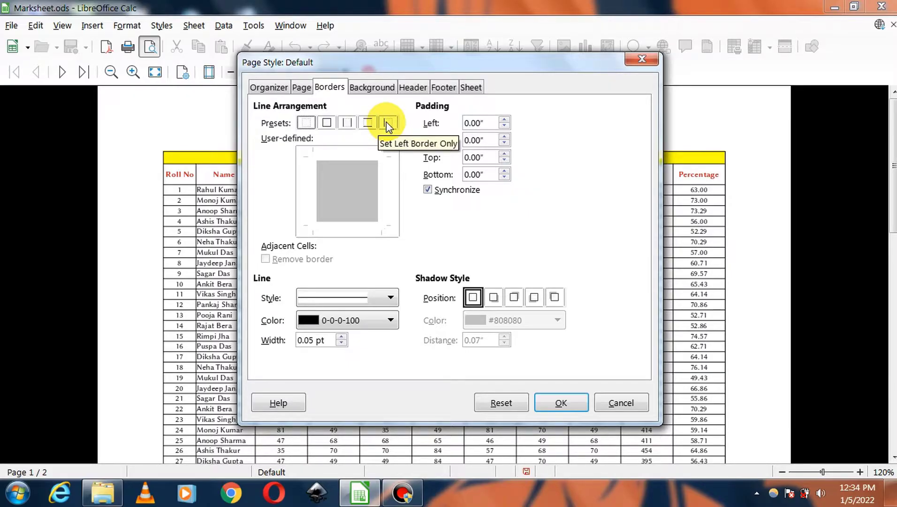
click(323, 122)
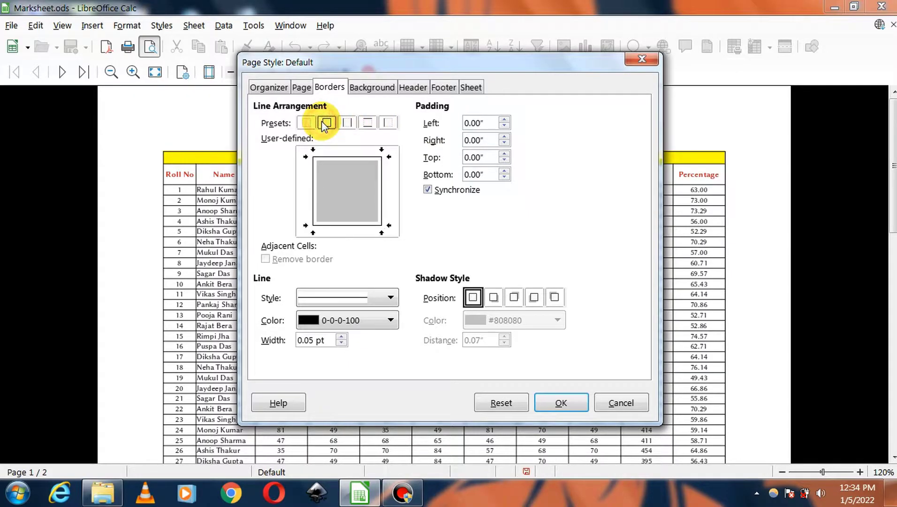
click(391, 298)
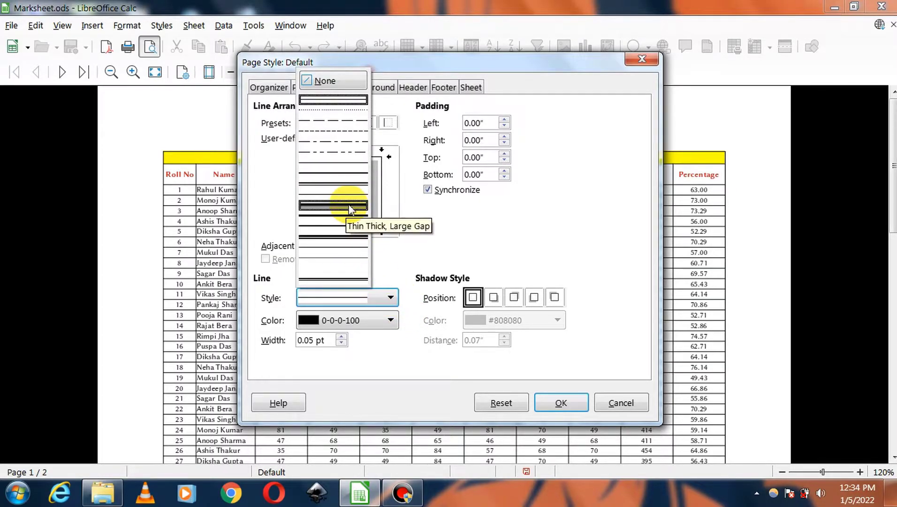
click(336, 185)
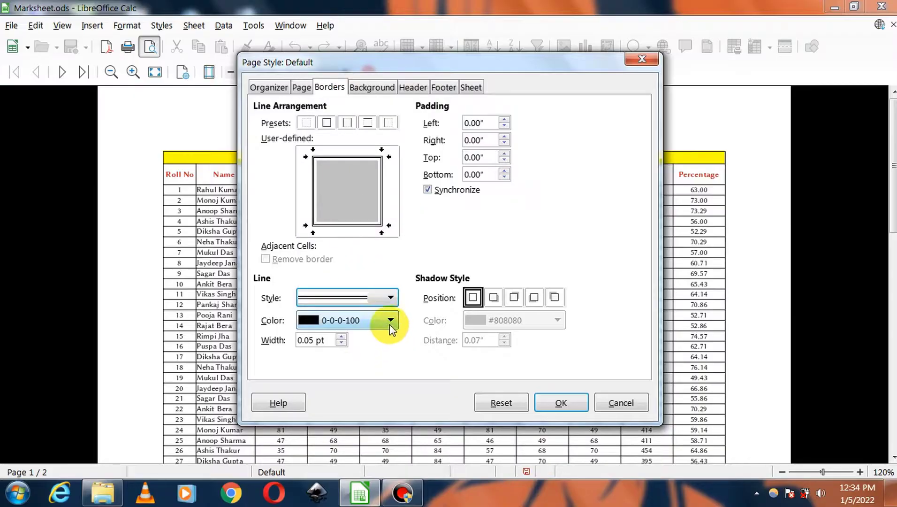
click(390, 321)
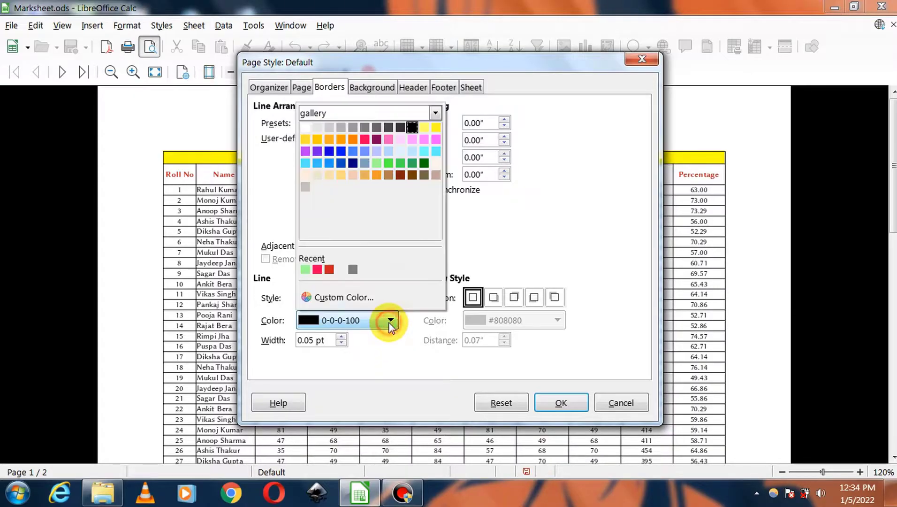
click(365, 139)
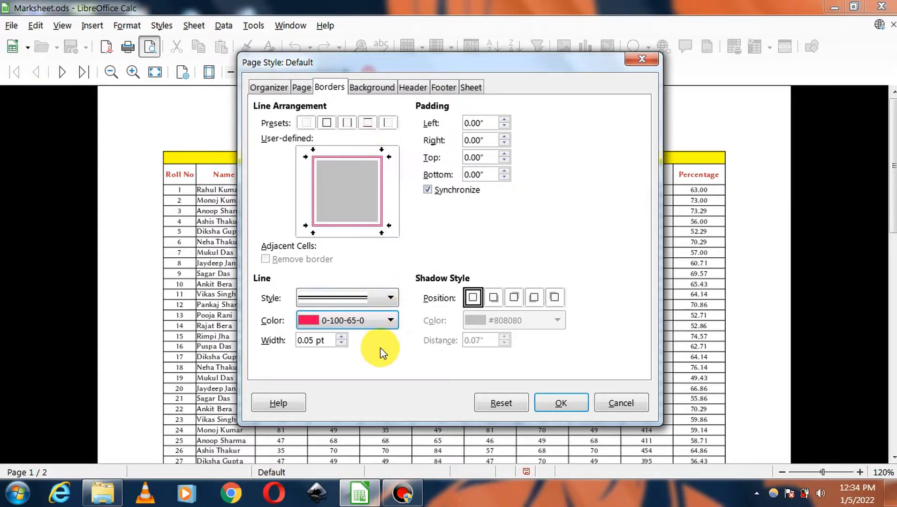
- Set the page border's line width to 4.00 pt and apply it to the page style
click(339, 338)
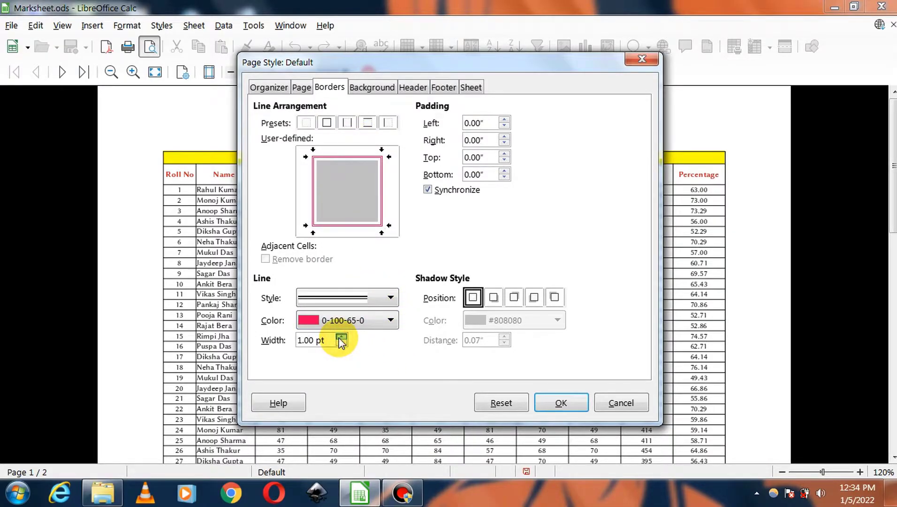
click(340, 338)
click(340, 337)
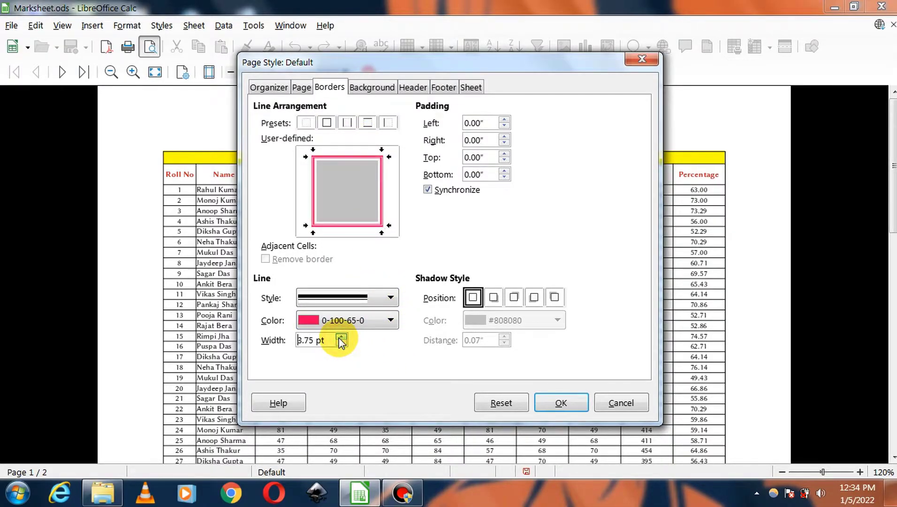
click(340, 338)
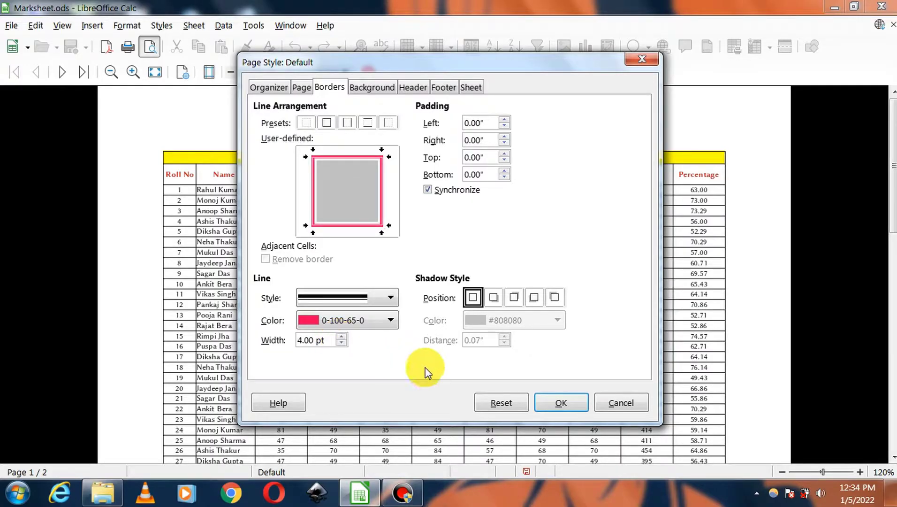
click(558, 403)
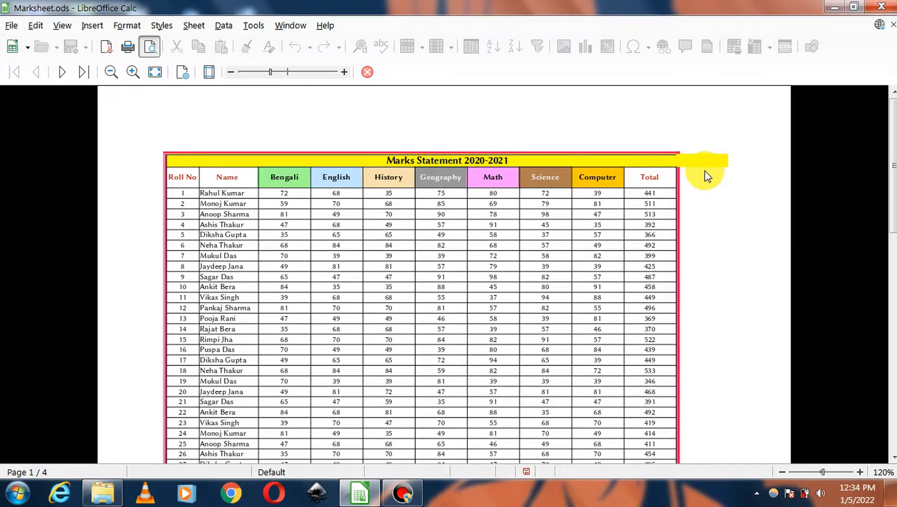
- Reduce the print scaling by one increment so the Percentage column fits inside the page border, and check the first page down to its end
click(231, 72)
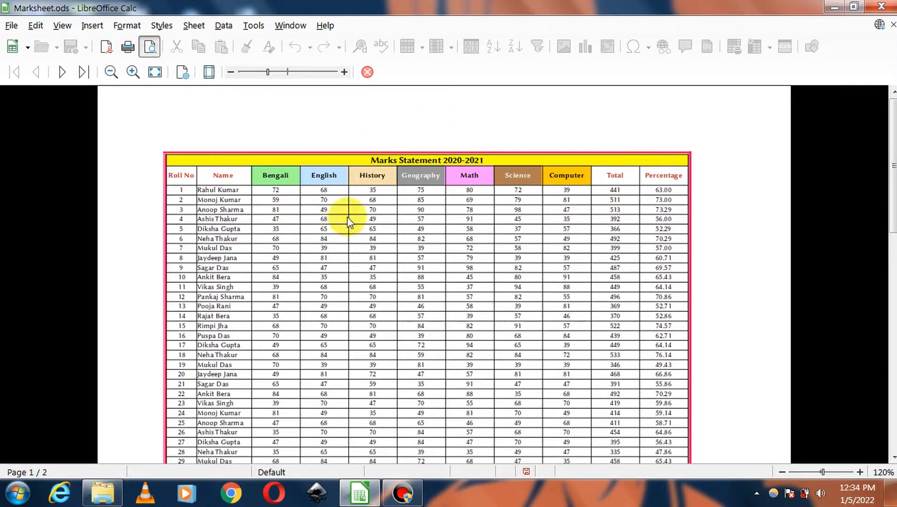
scroll(549, 193, down, 10)
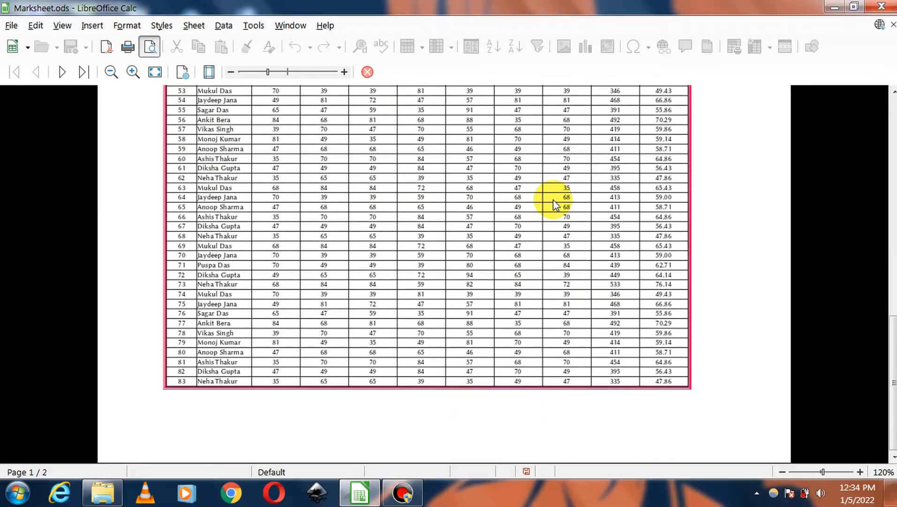
scroll(559, 218, up, 10)
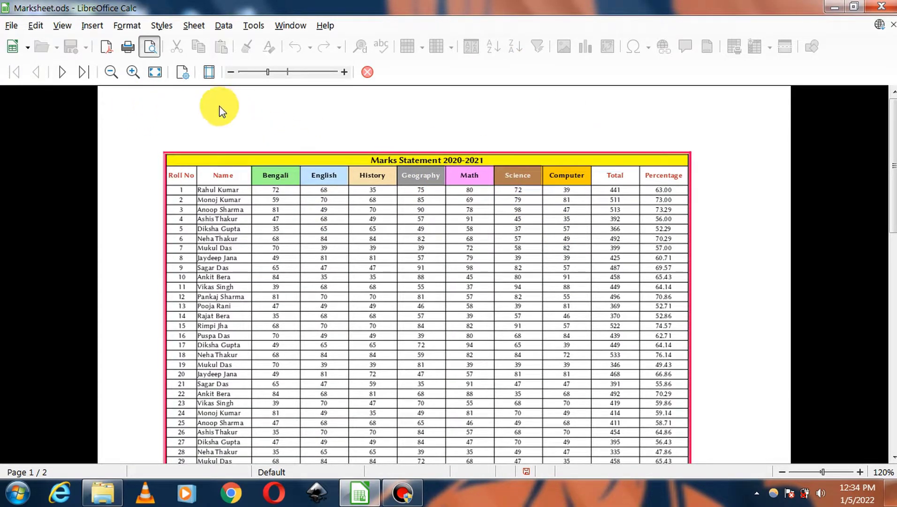
- Fill the page style's background with light blue (c4e5ff) and check the first preview page
click(188, 76)
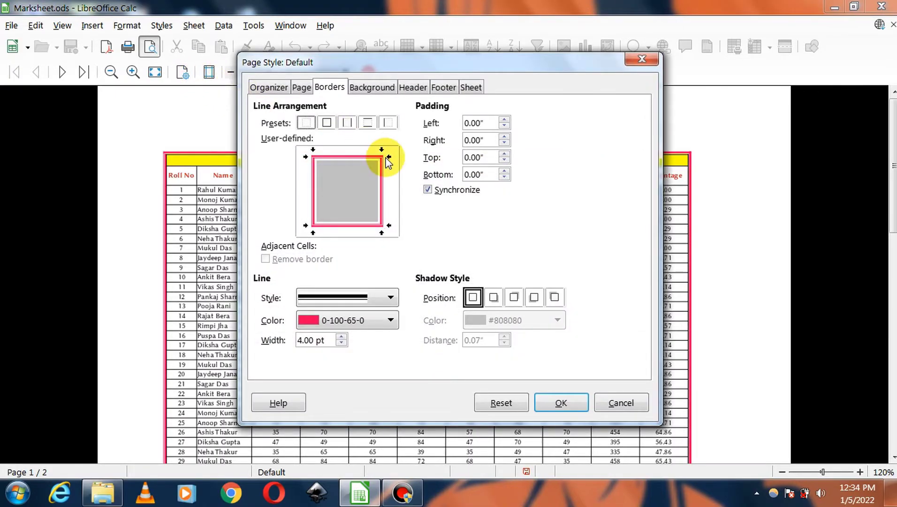
click(368, 87)
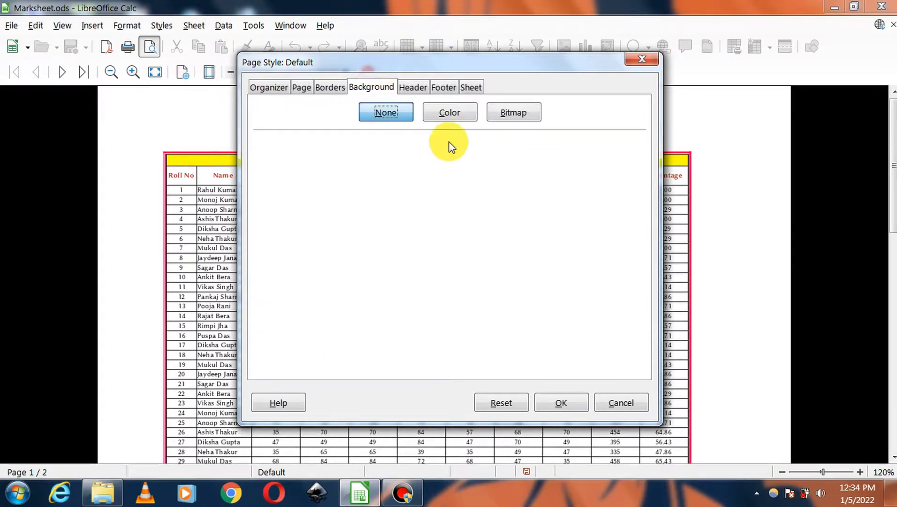
click(452, 114)
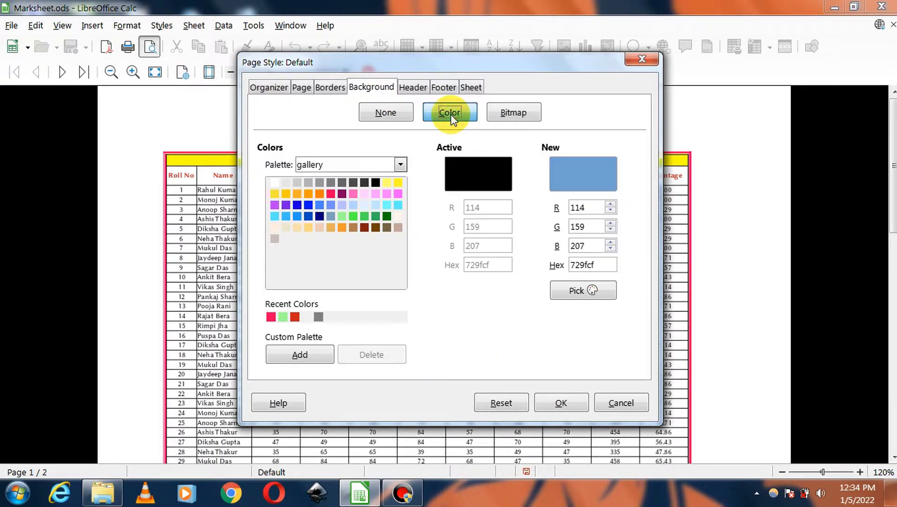
click(375, 205)
click(556, 402)
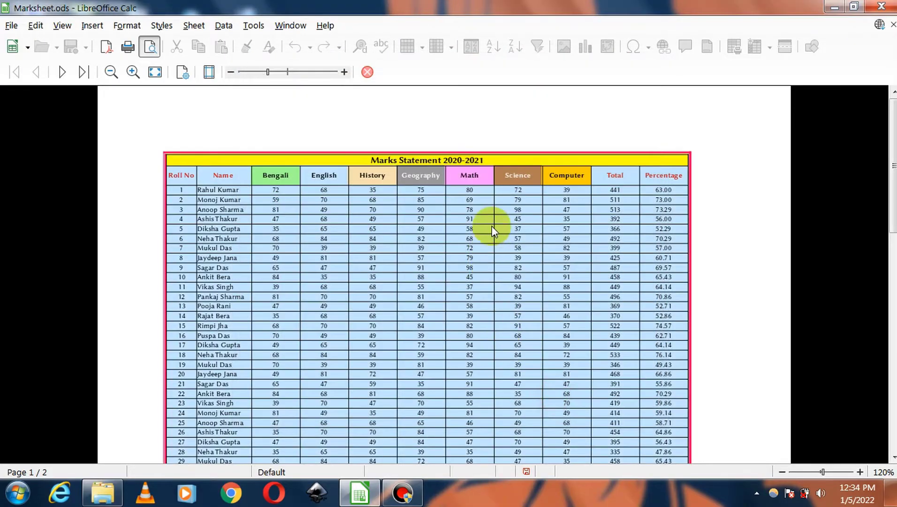
scroll(494, 223, down, 10)
scroll(497, 270, up, 10)
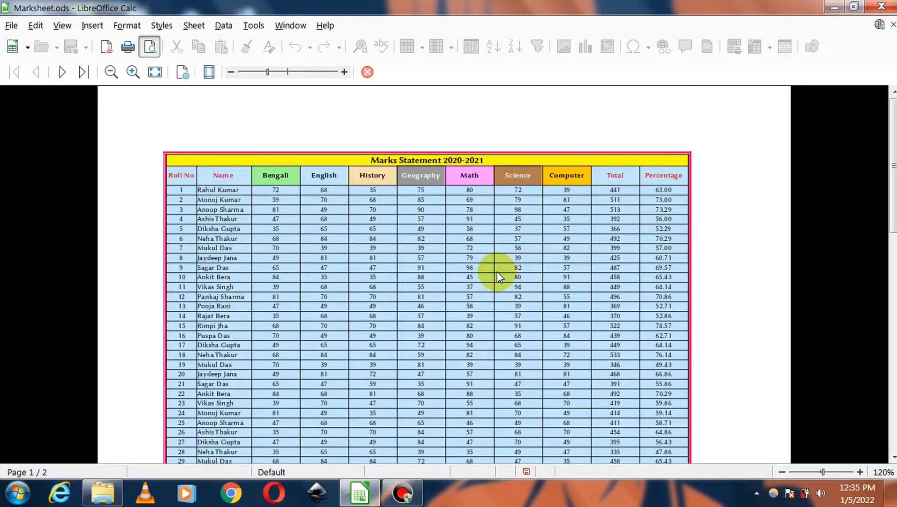
- Remove the light blue background by setting the page style's background to None
click(184, 74)
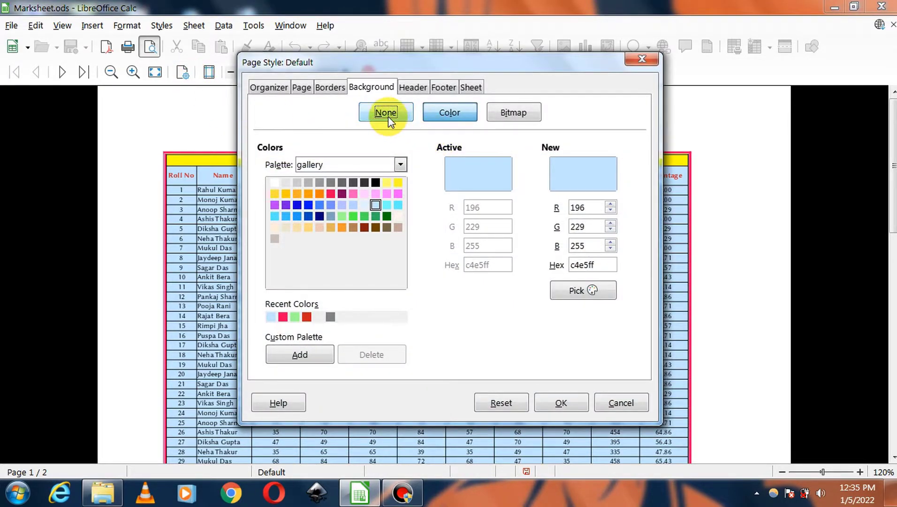
click(386, 113)
click(566, 406)
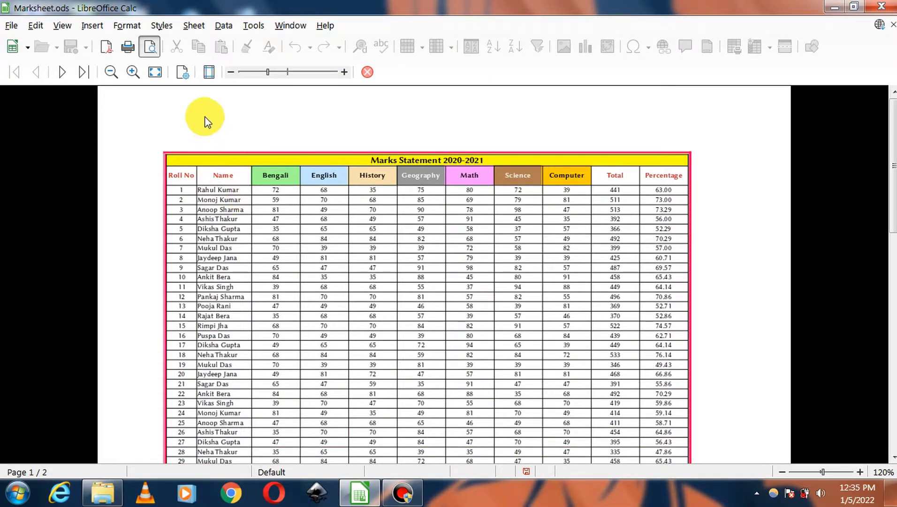
- Turn on the page style's header with the date field in its left area and the page number in its right area
click(190, 80)
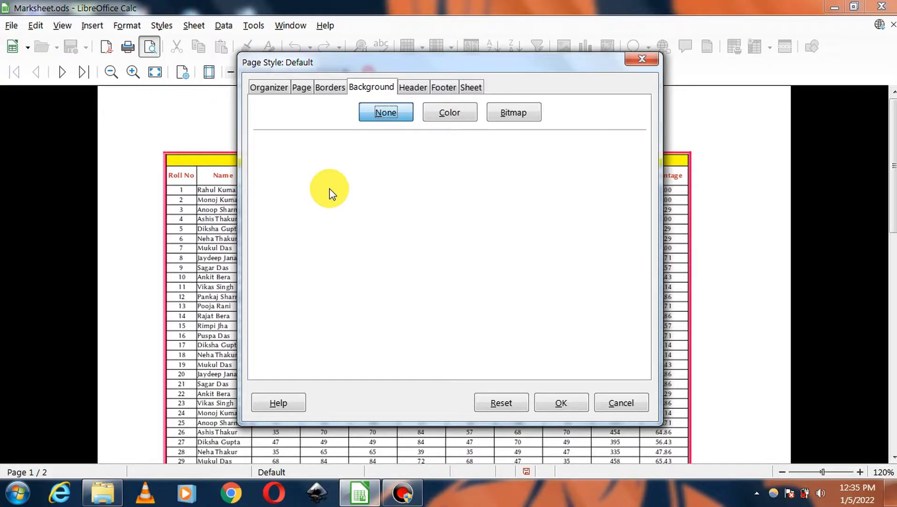
click(419, 89)
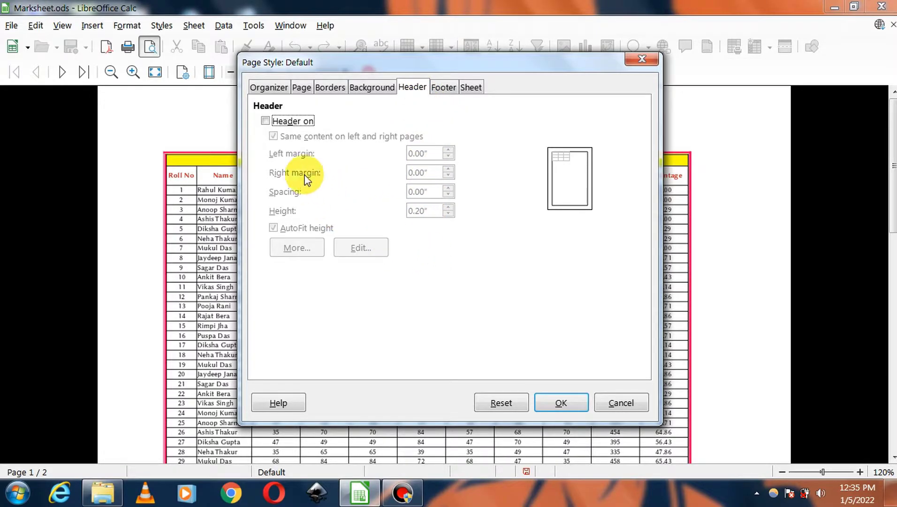
click(266, 121)
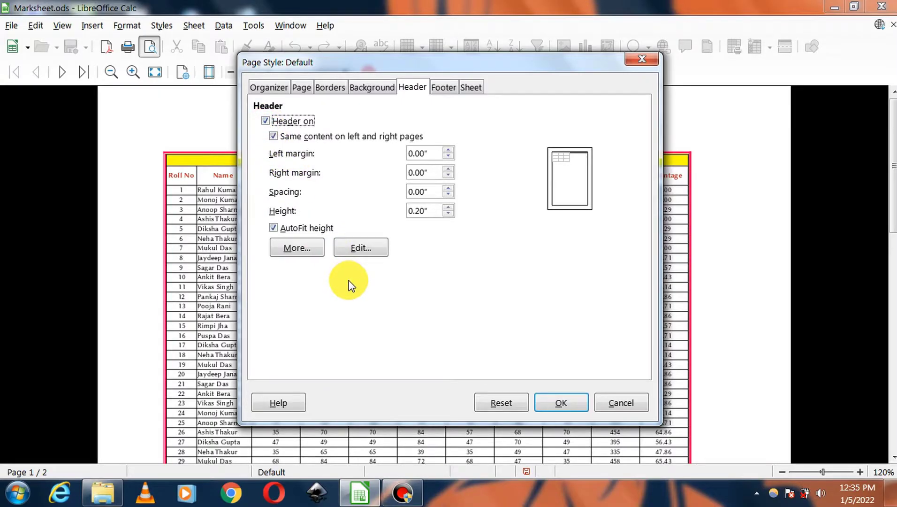
click(360, 249)
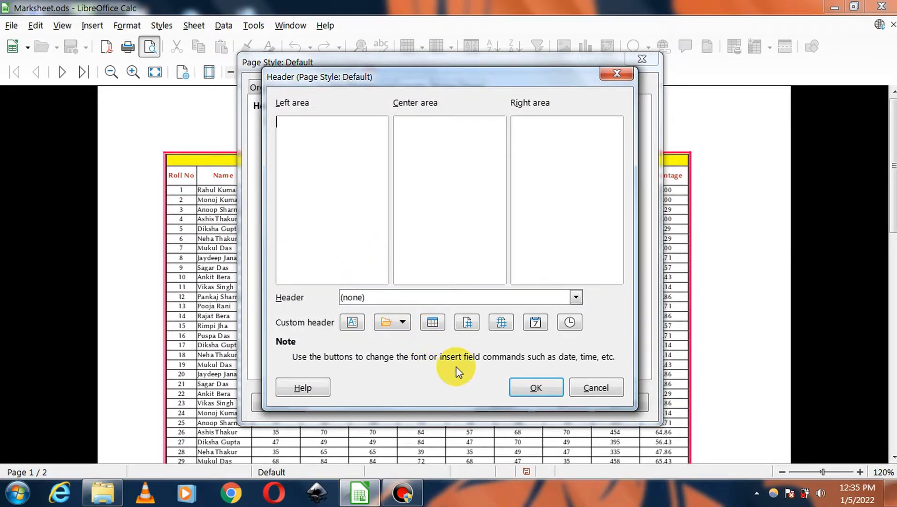
click(532, 327)
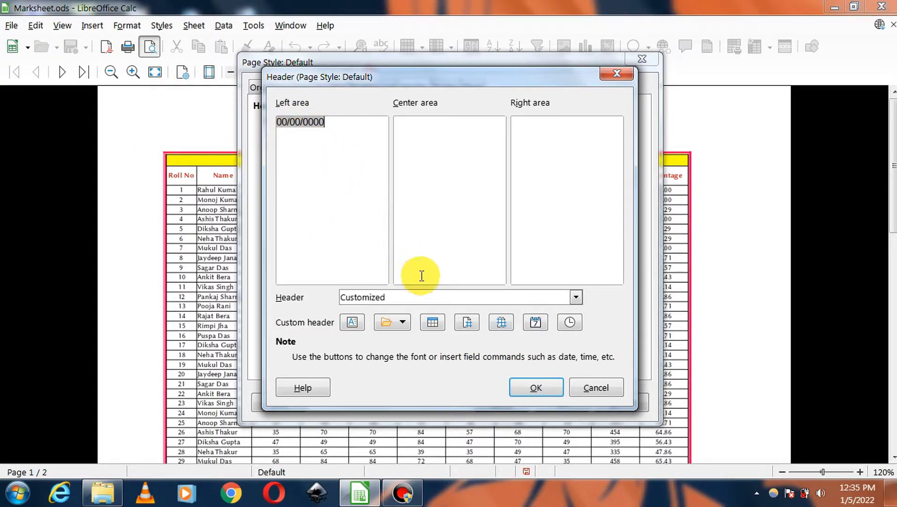
click(546, 127)
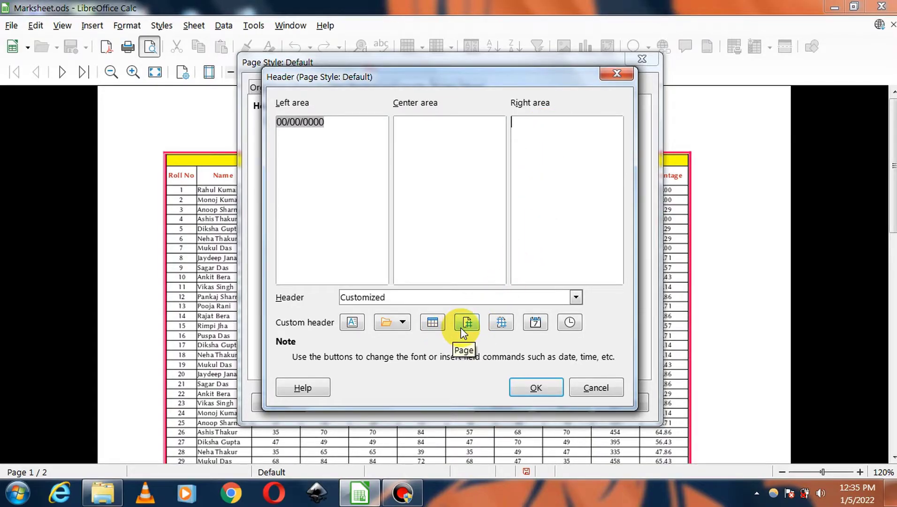
click(531, 389)
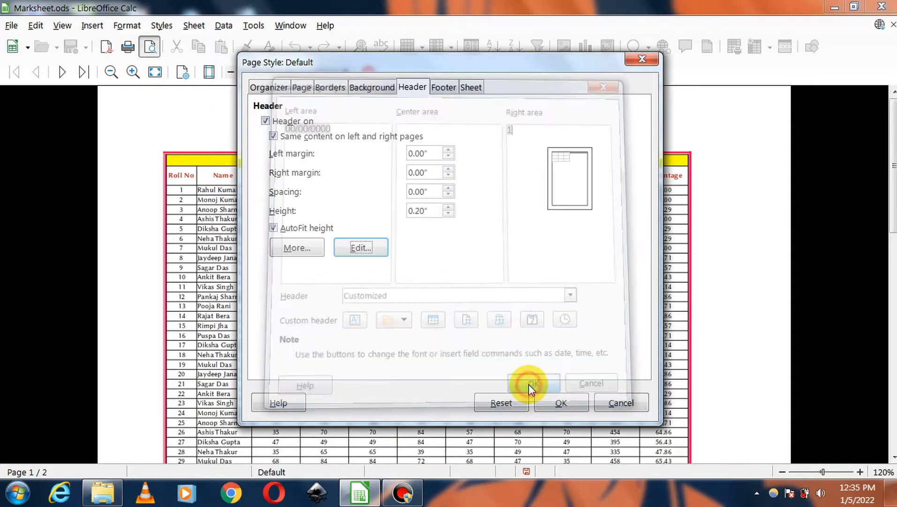
click(553, 408)
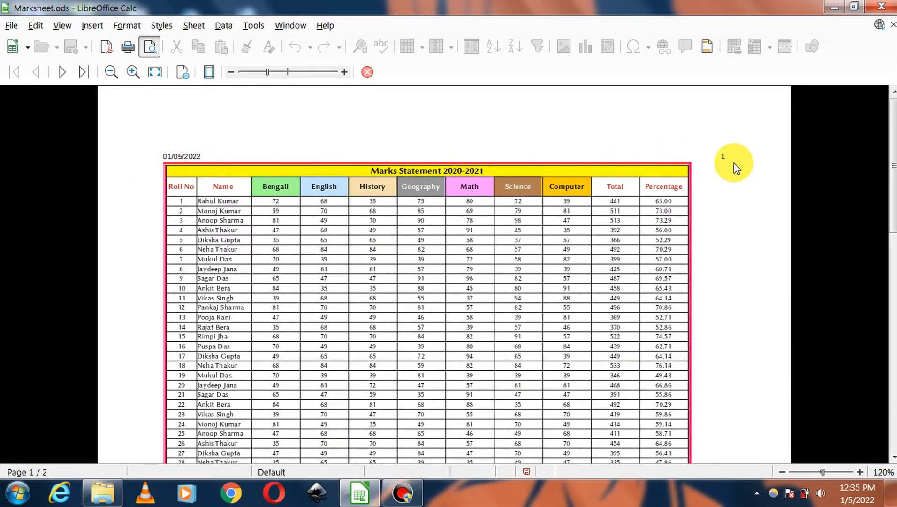
- Check the header's date and page number on both preview pages
scroll(671, 150, down, 3)
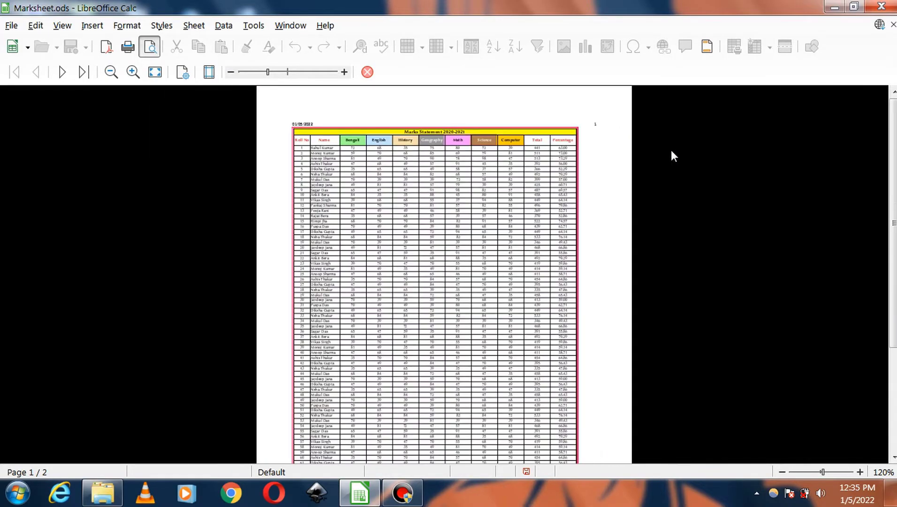
scroll(672, 156, down, 3)
scroll(483, 282, down, 1)
scroll(527, 146, up, 5)
scroll(187, 160, up, 4)
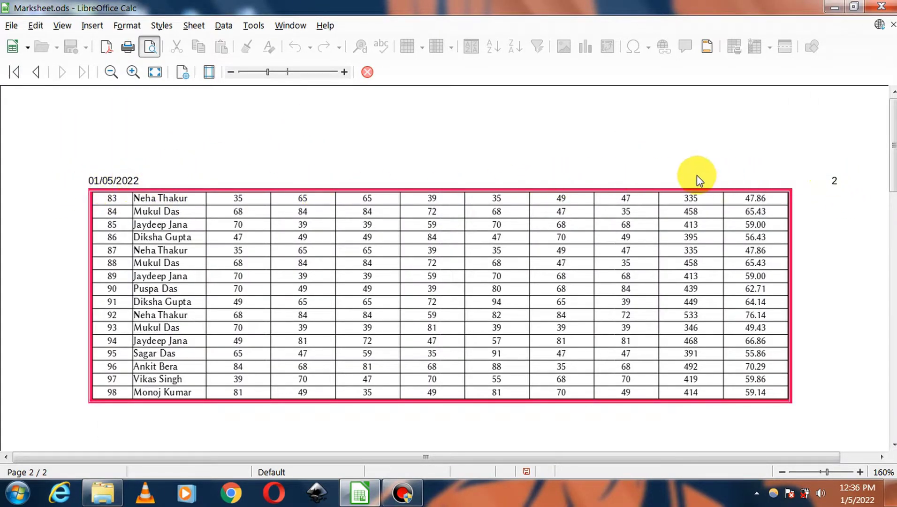
scroll(679, 215, down, 3)
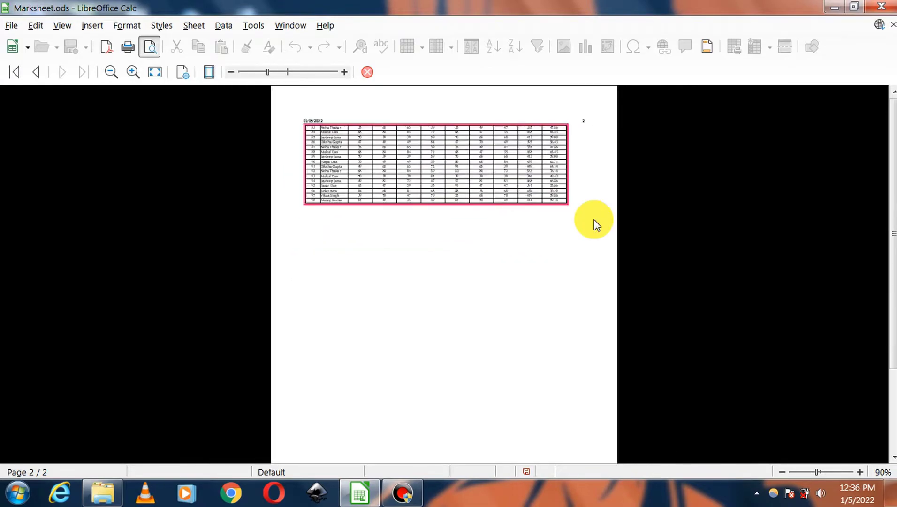
scroll(595, 220, down, 2)
scroll(520, 226, down, 1)
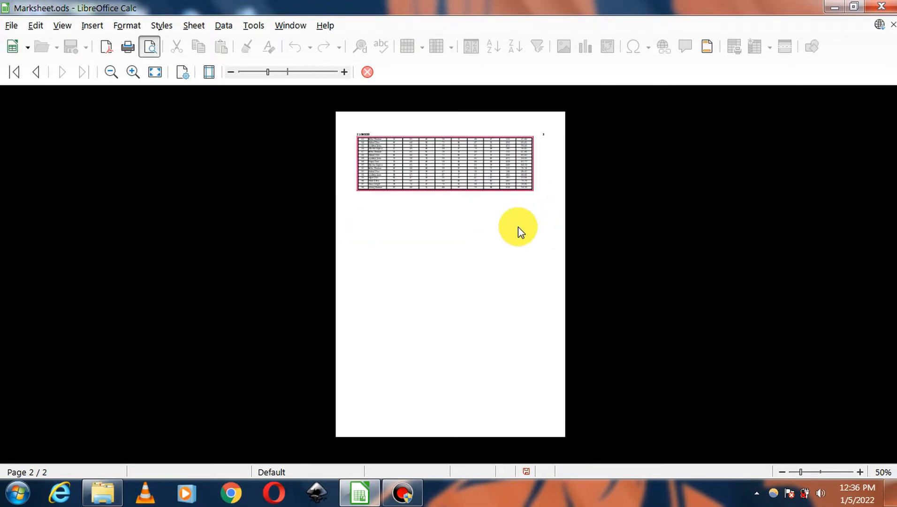
scroll(520, 227, up, 1)
scroll(395, 133, up, 2)
scroll(395, 133, up, 3)
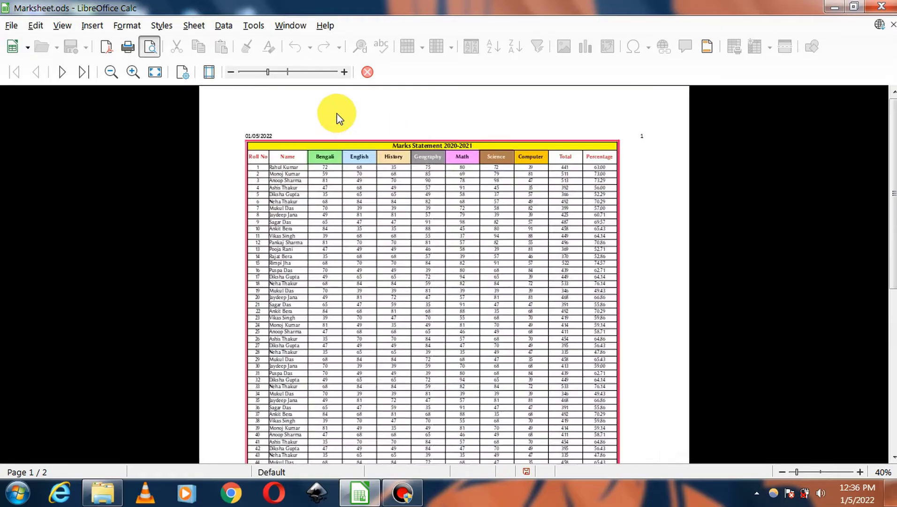
- Turn on the page style's footer, keeping the default page number in its center area
click(178, 74)
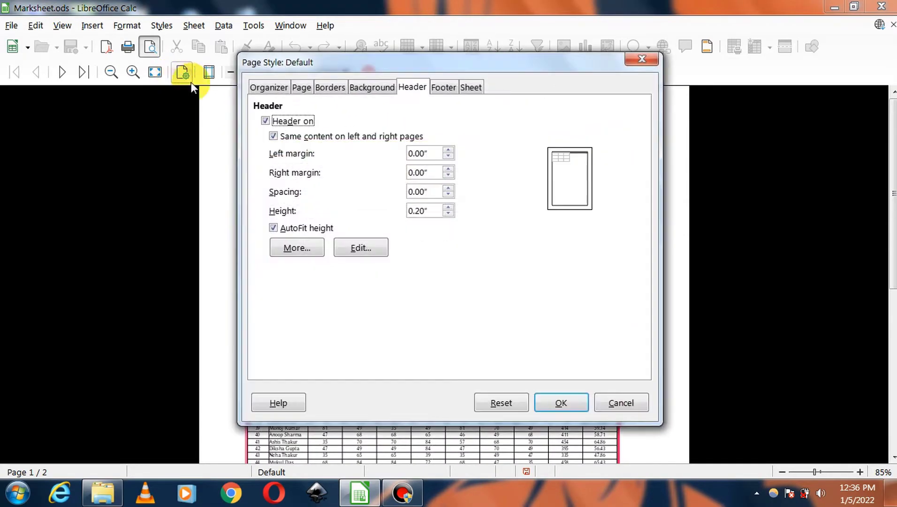
click(439, 85)
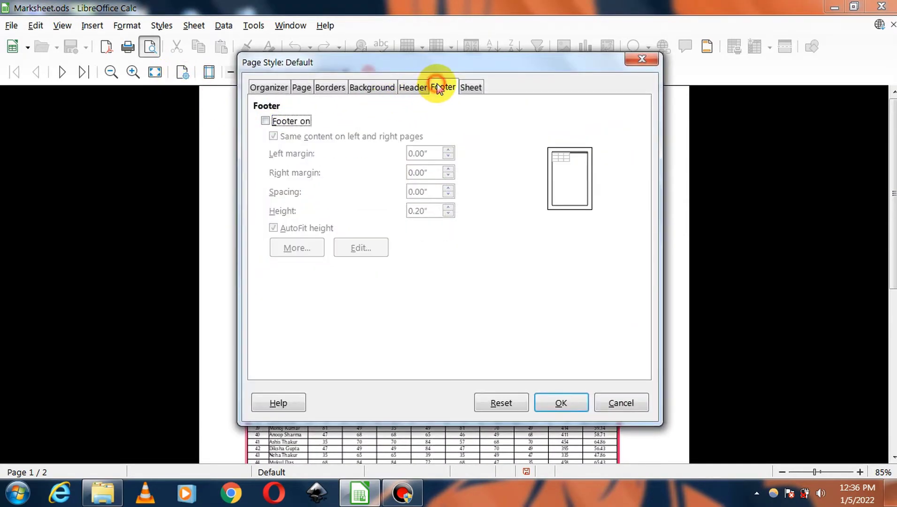
click(266, 121)
click(359, 249)
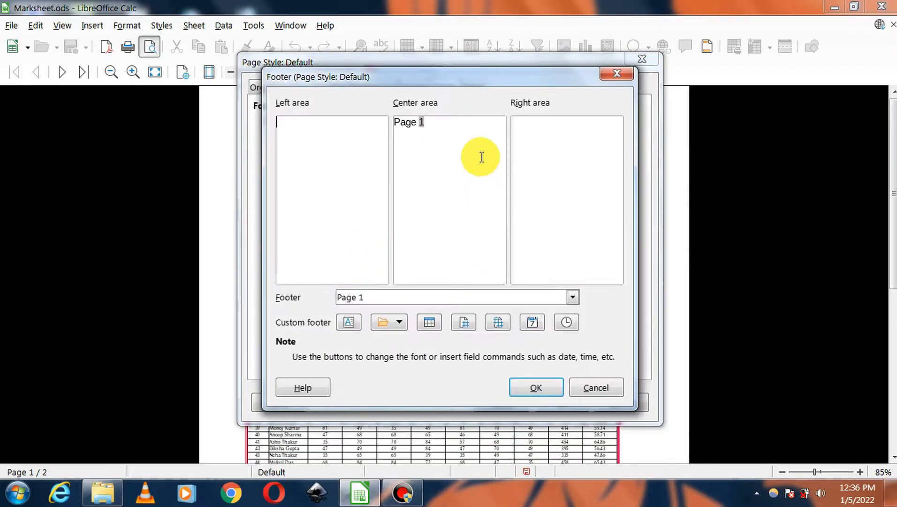
click(617, 74)
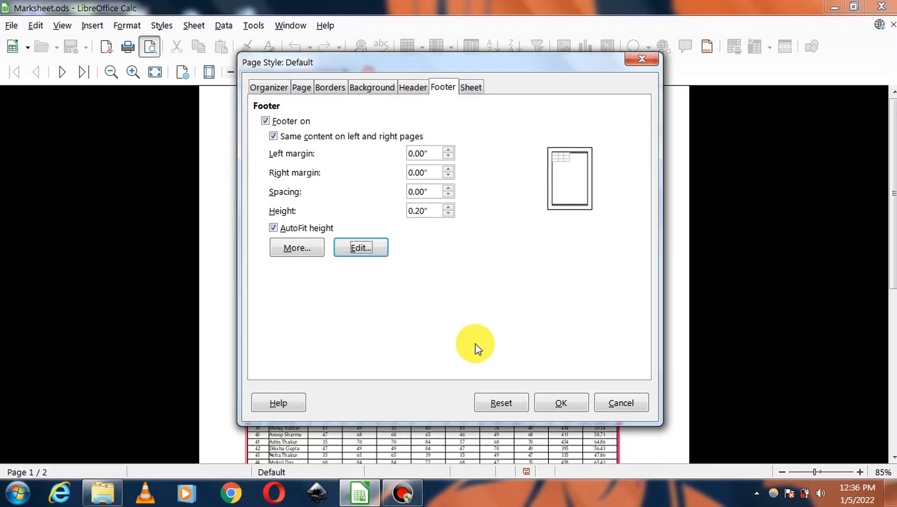
click(562, 403)
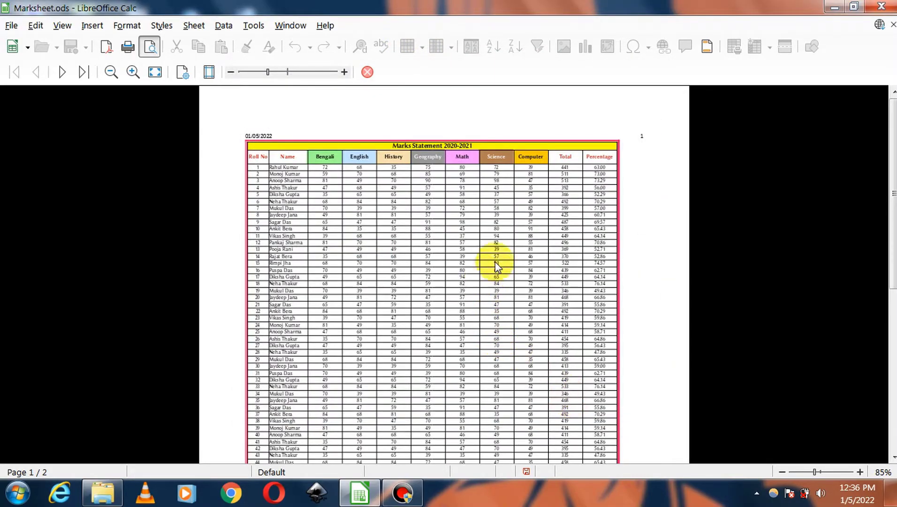
- Examine the footer on both preview pages and compare the table's heading rows on page 1 with the start of page 2
scroll(543, 184, down, 6)
scroll(491, 242, down, 1)
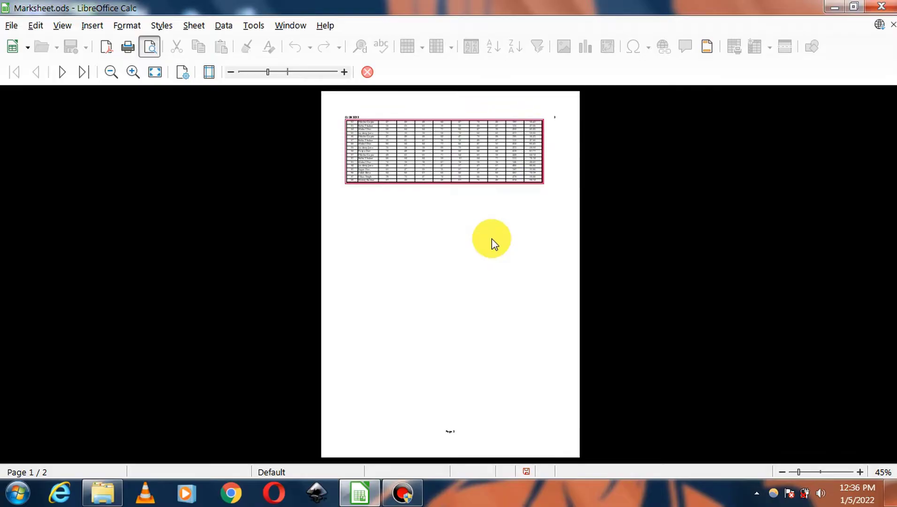
scroll(437, 132, up, 3)
scroll(384, 133, up, 3)
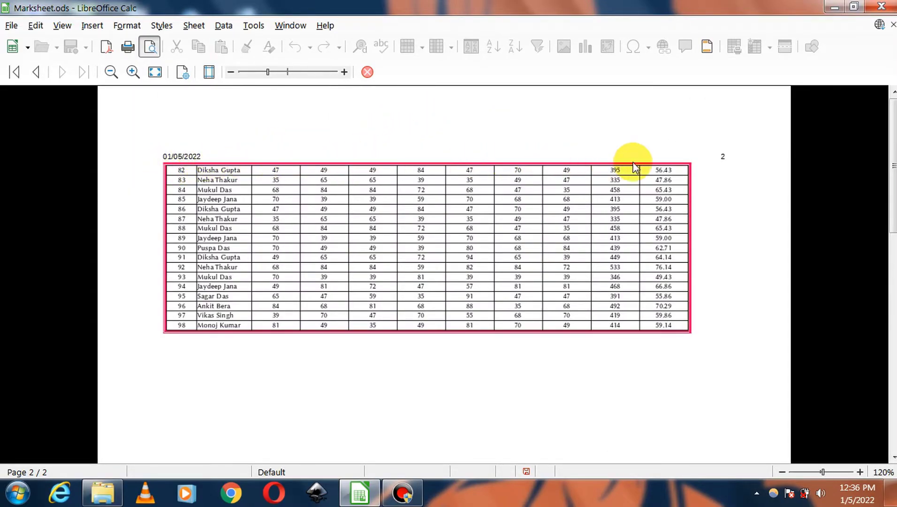
scroll(424, 198, down, 2)
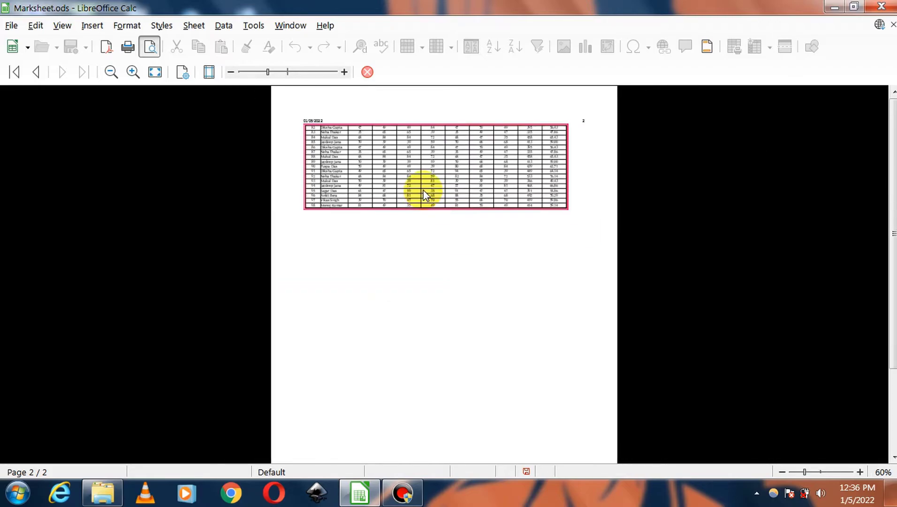
scroll(473, 197, down, 1)
scroll(453, 218, up, 1)
scroll(393, 117, up, 4)
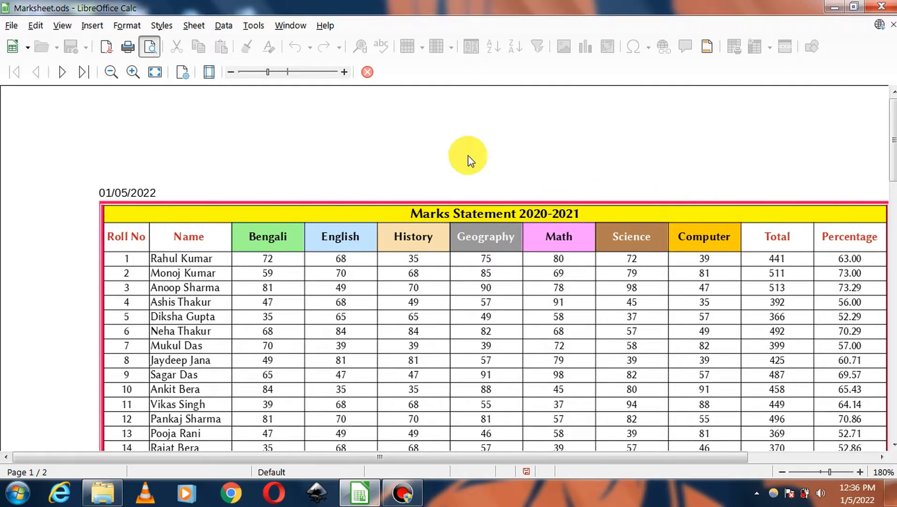
scroll(431, 136, down, 3)
scroll(426, 152, down, 5)
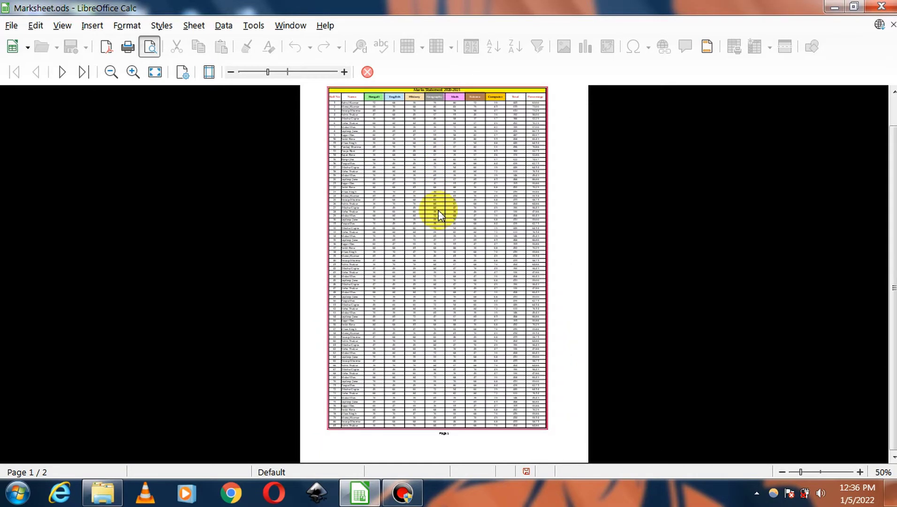
scroll(576, 236, down, 3)
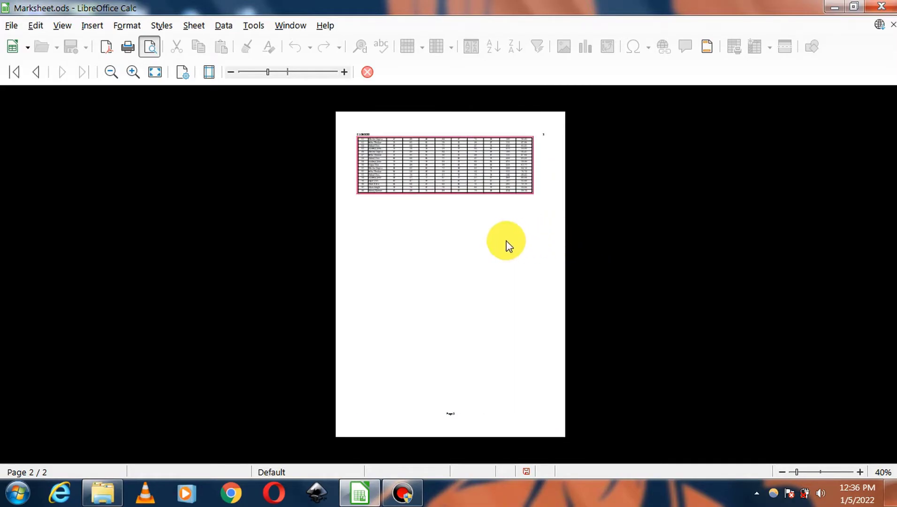
scroll(428, 146, up, 5)
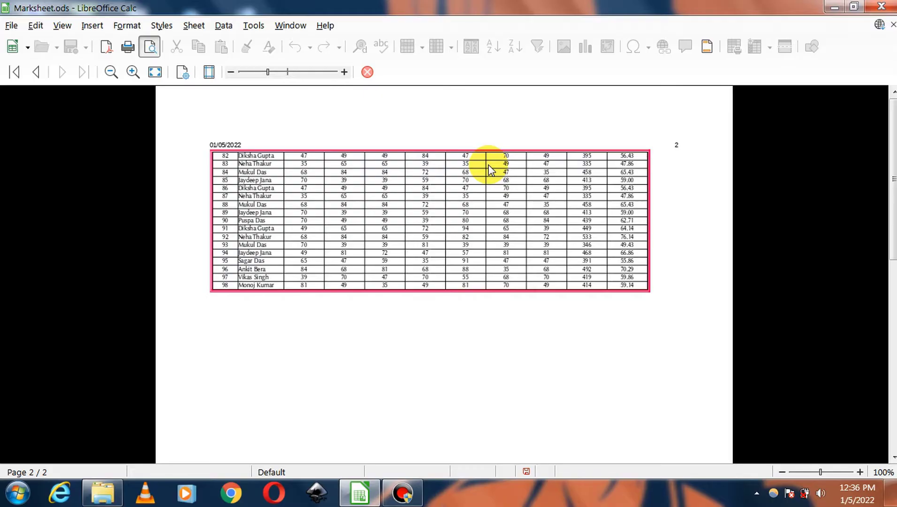
- Close the print preview and set rows $1:$3 as the rows to repeat in the sheet's print ranges
click(366, 75)
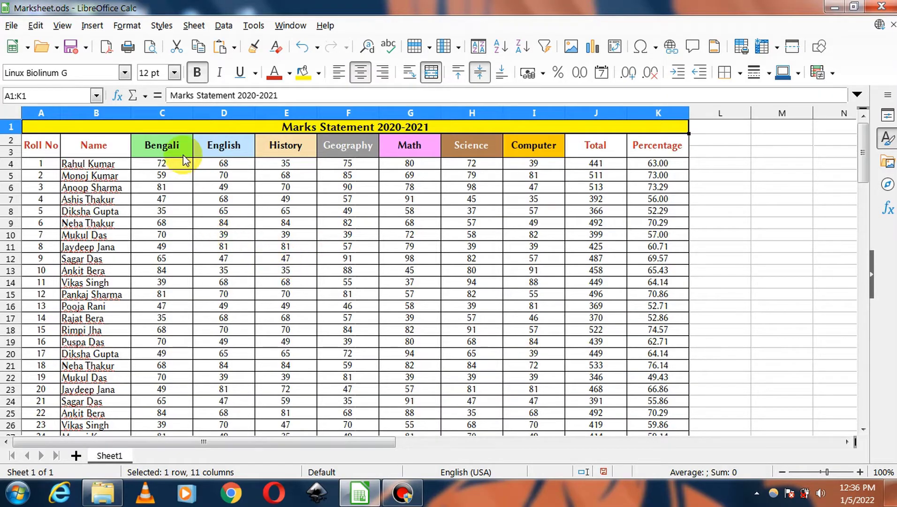
click(126, 26)
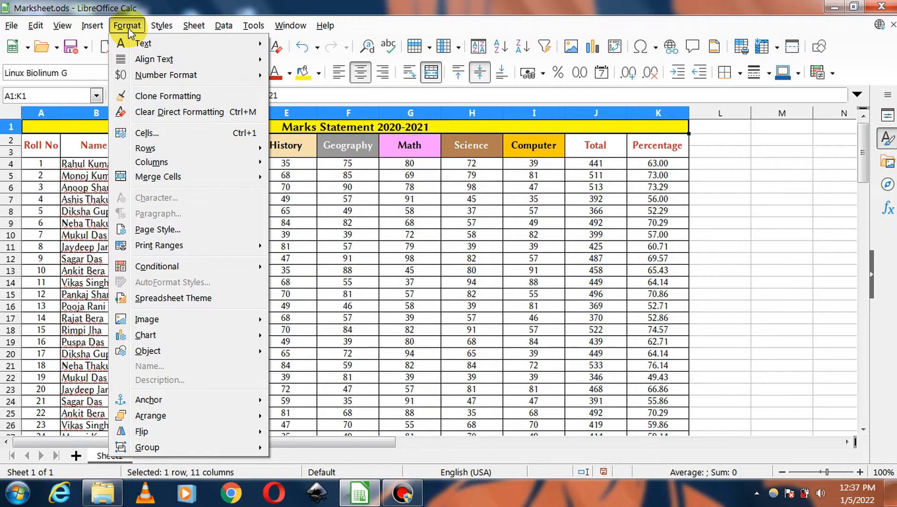
mouse_move(152, 252)
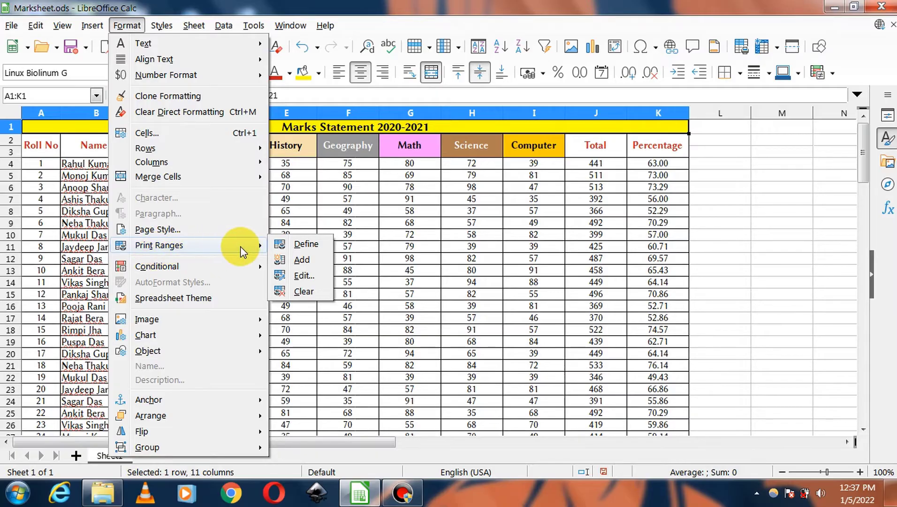
click(288, 279)
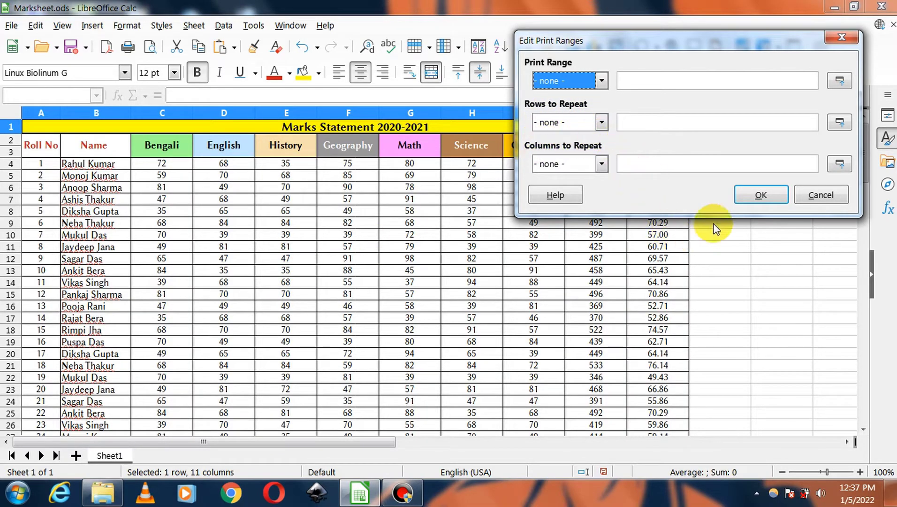
click(839, 123)
drag(689, 43, 748, 43)
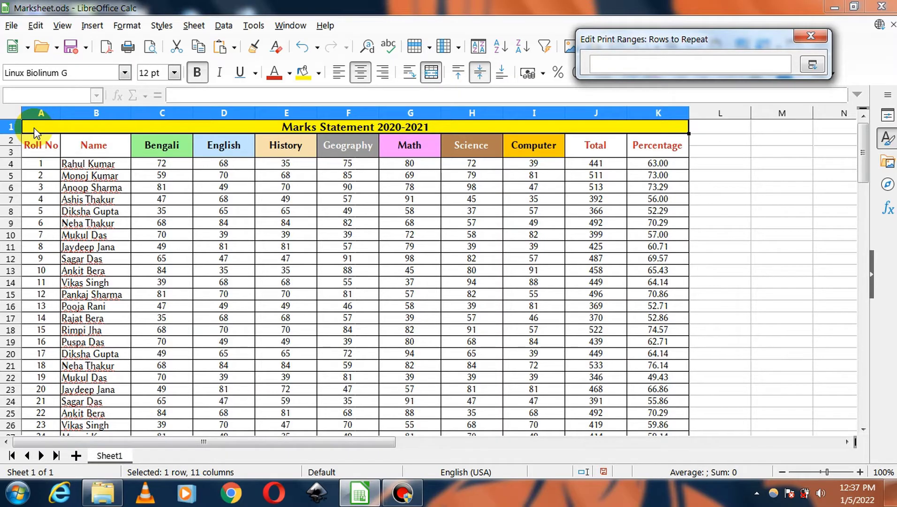
drag(33, 125, 31, 167)
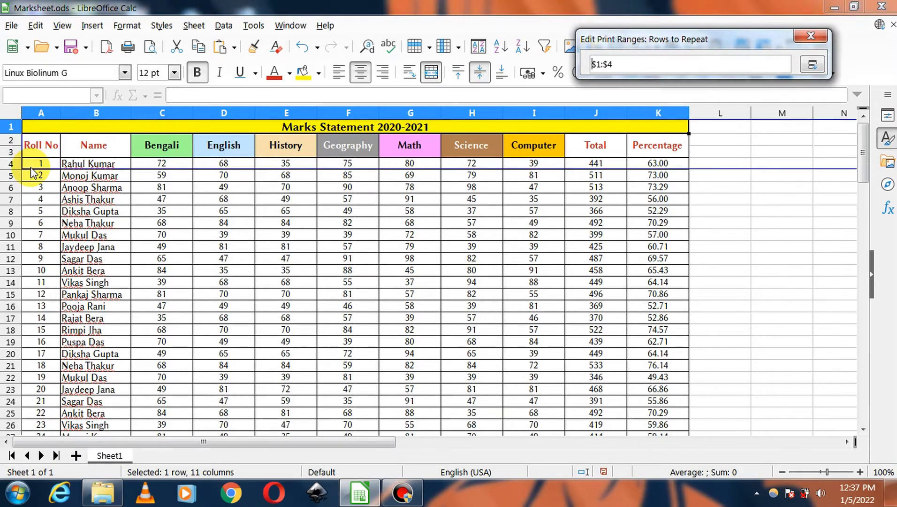
click(628, 66)
key(BackSpace)
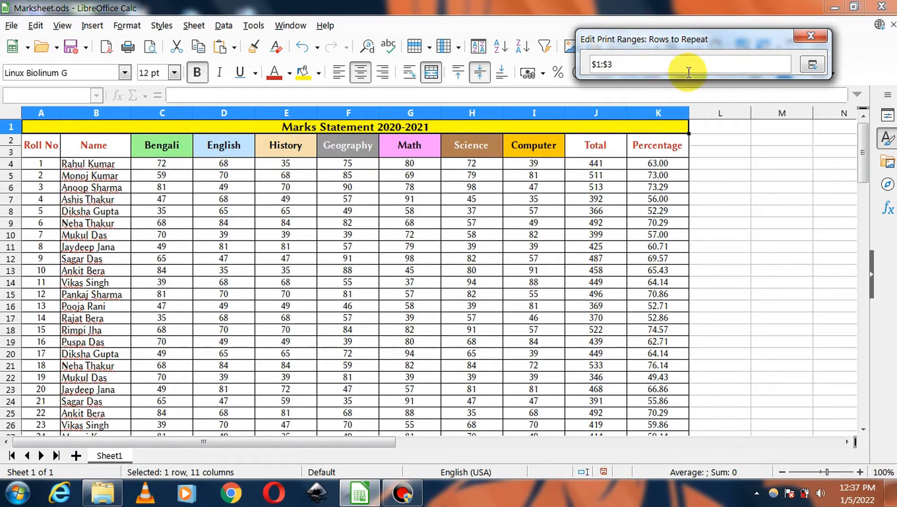
click(813, 65)
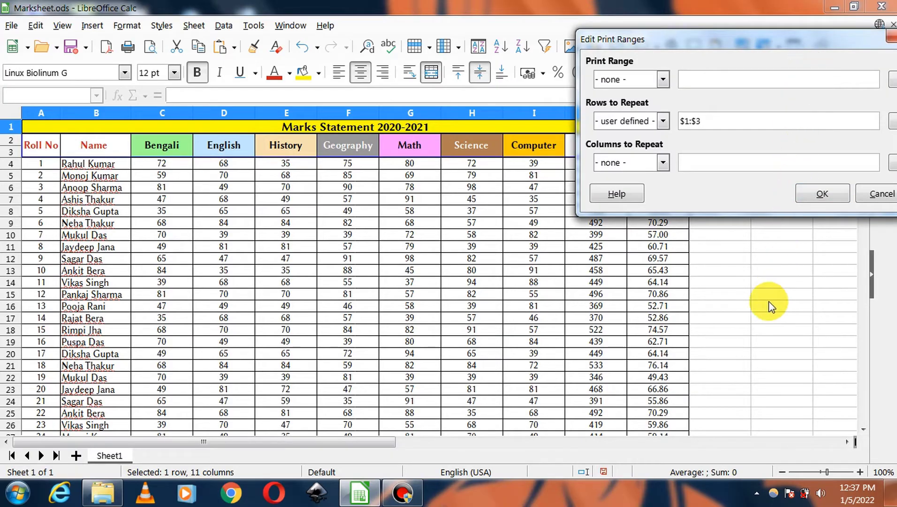
click(823, 195)
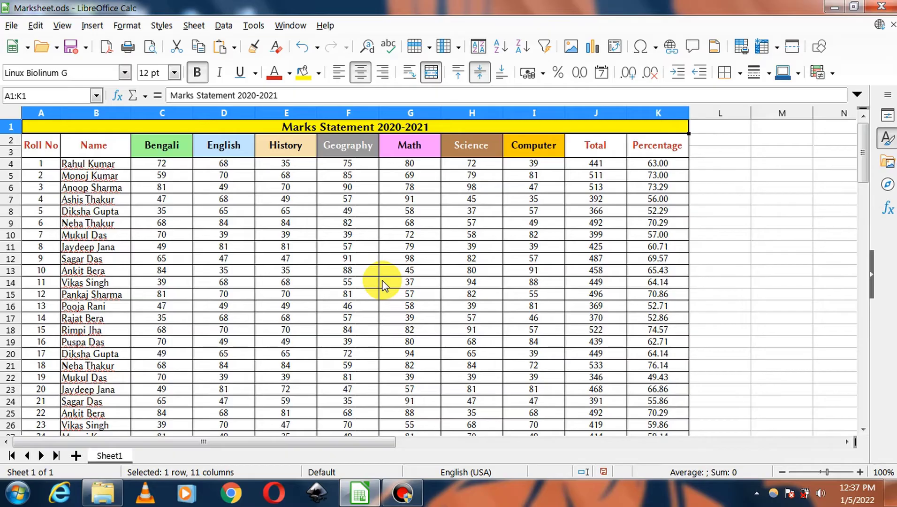
scroll(382, 287, down, 20)
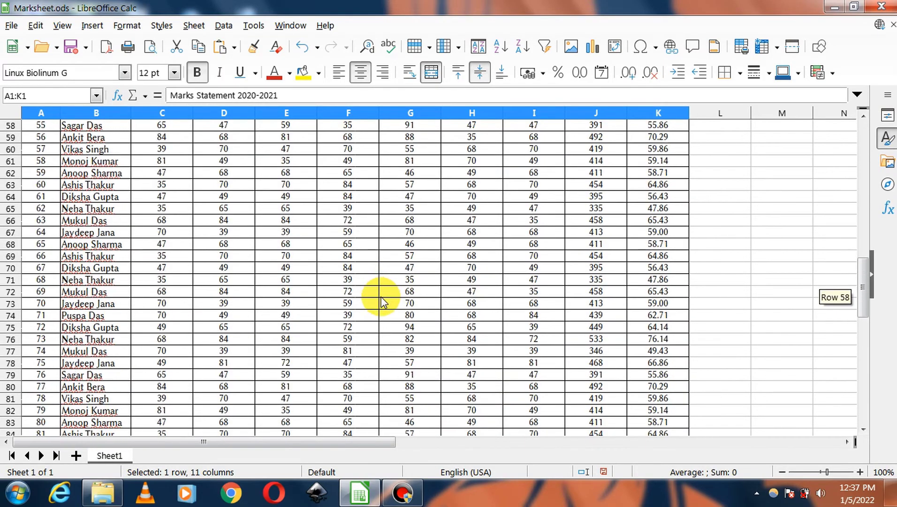
- Open the print preview and check that the table's heading rows repeat at the start of page 2
scroll(379, 310, down, 10)
scroll(379, 312, up, 20)
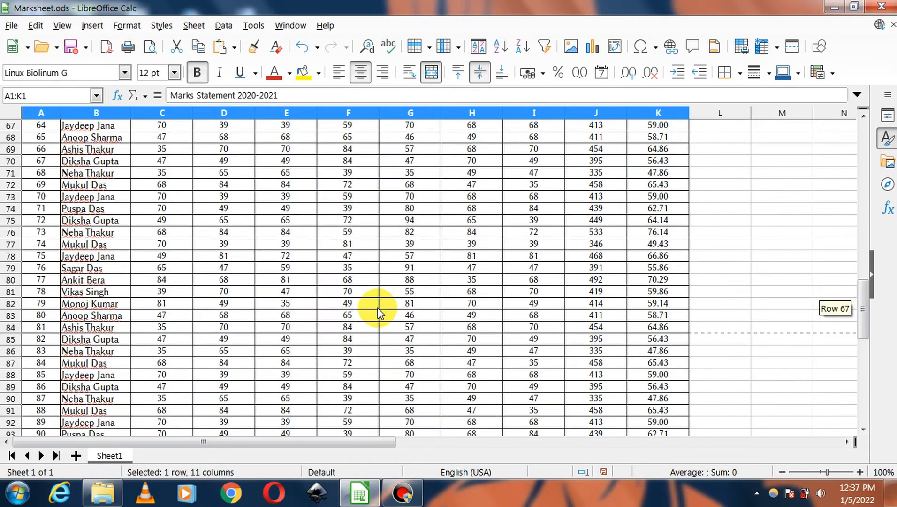
scroll(379, 312, up, 12)
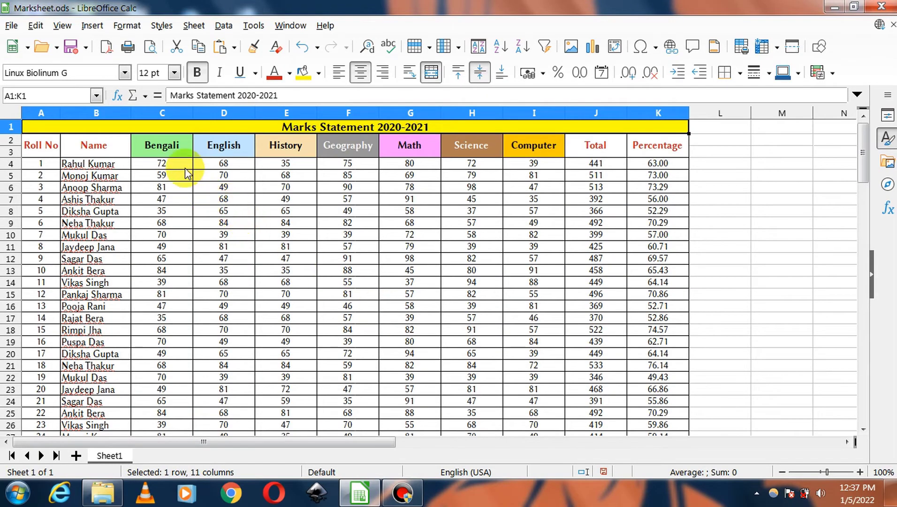
click(151, 46)
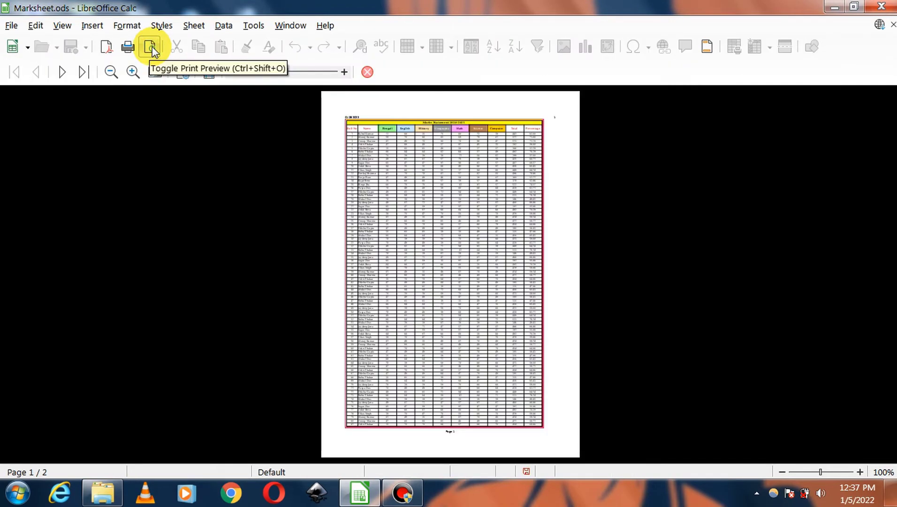
scroll(565, 116, up, 7)
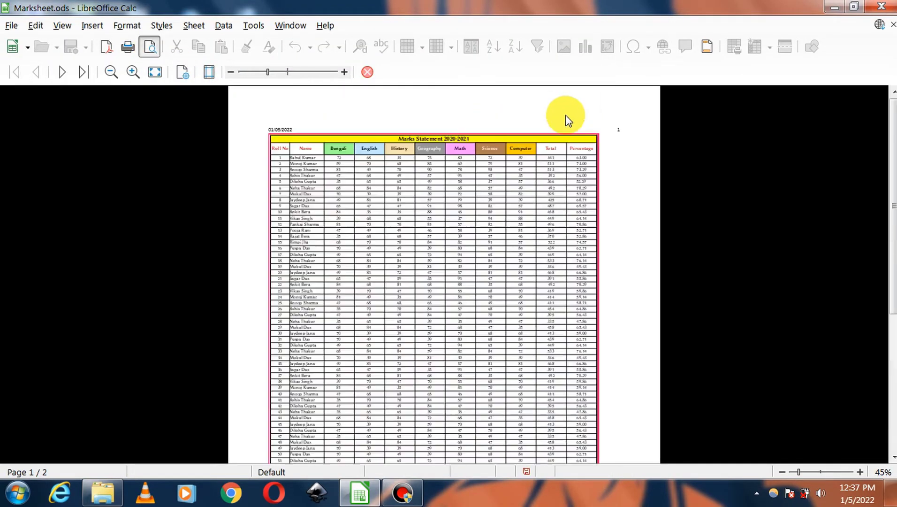
scroll(517, 164, down, 7)
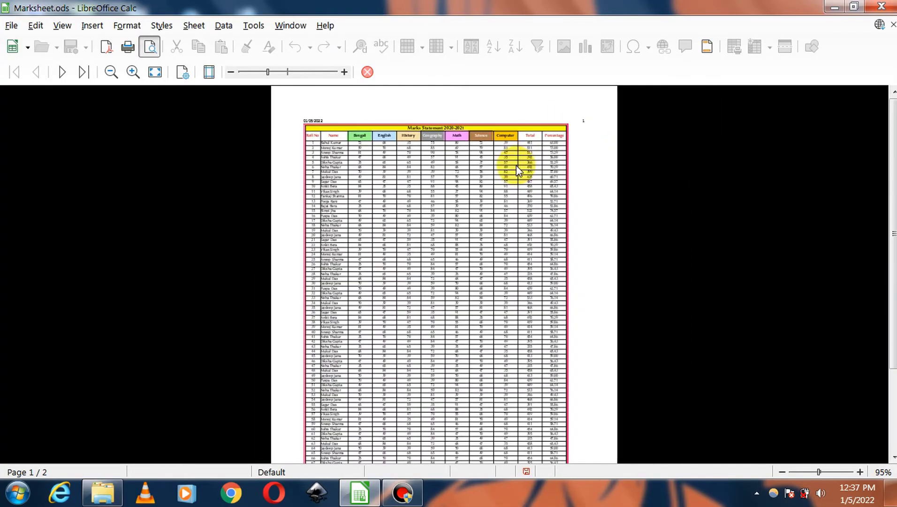
scroll(513, 172, down, 2)
scroll(523, 135, up, 5)
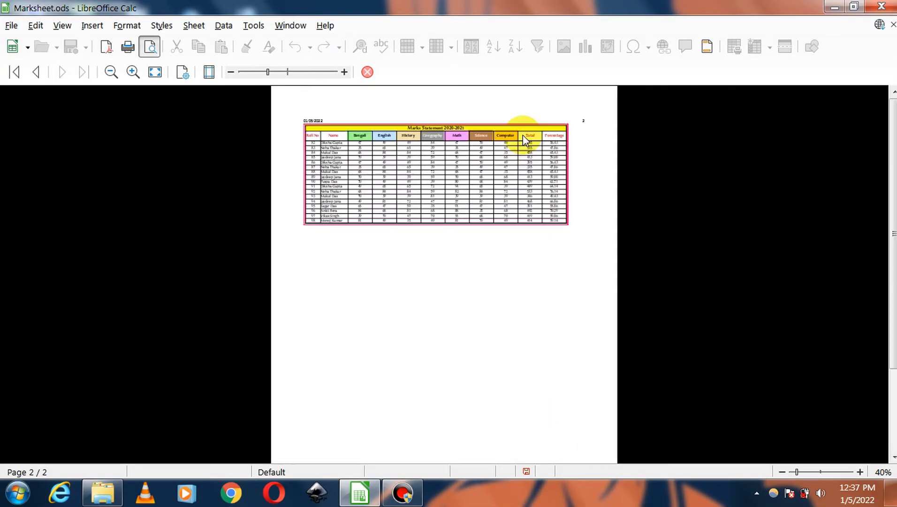
scroll(481, 145, up, 3)
scroll(151, 171, up, 1)
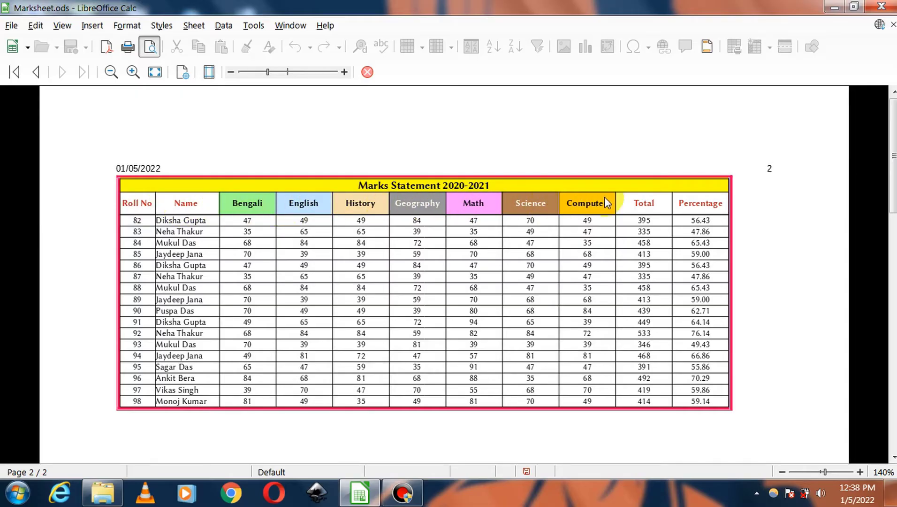
scroll(582, 180, down, 2)
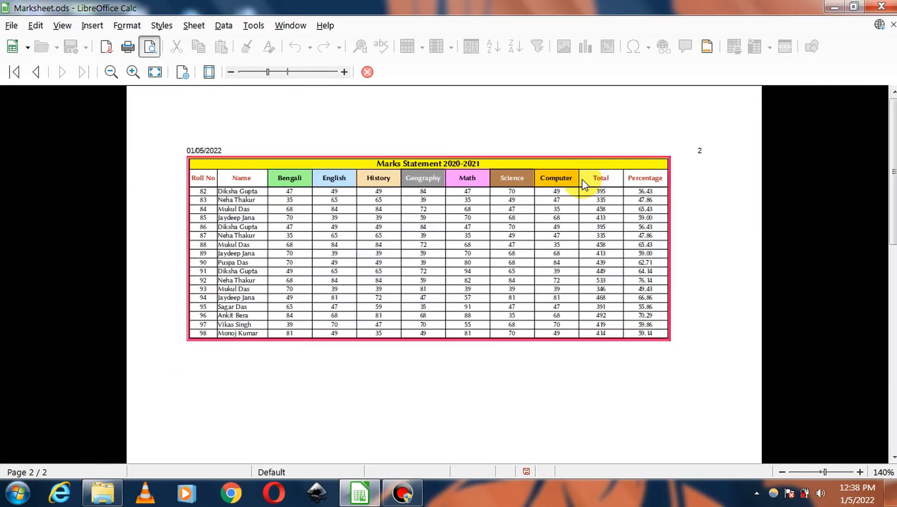
scroll(582, 178, down, 3)
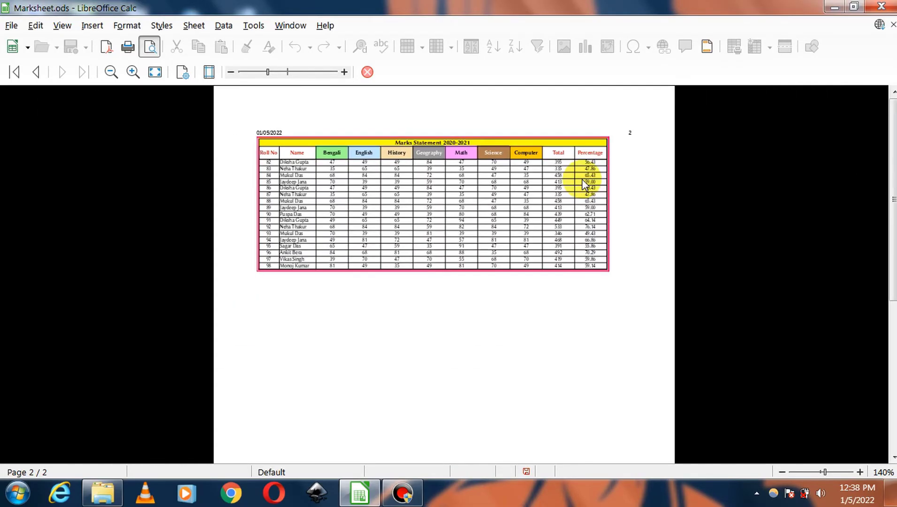
- Change the page style's orientation to Landscape, keeping the A4 paper format
click(182, 71)
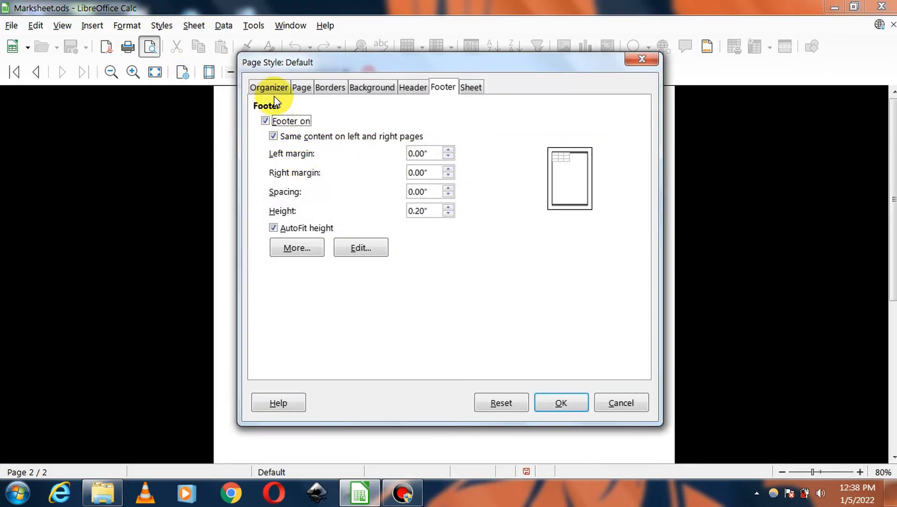
click(301, 86)
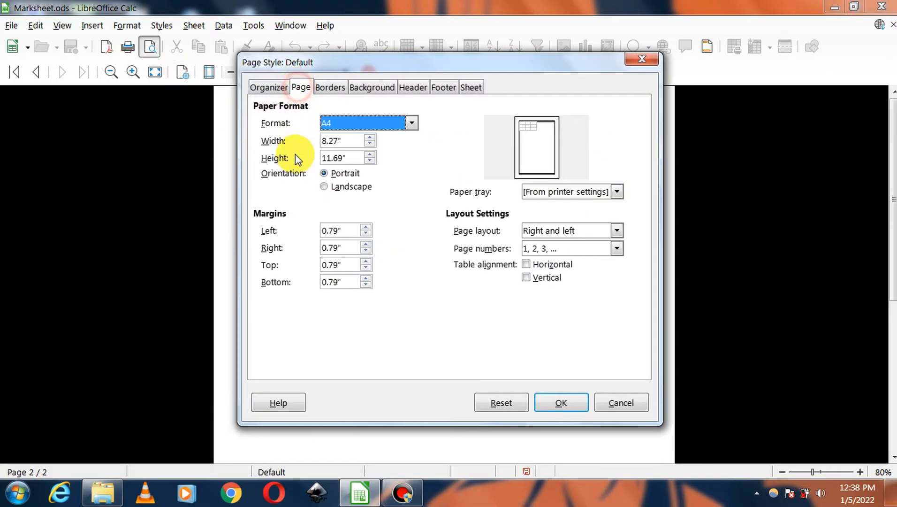
click(324, 187)
click(547, 400)
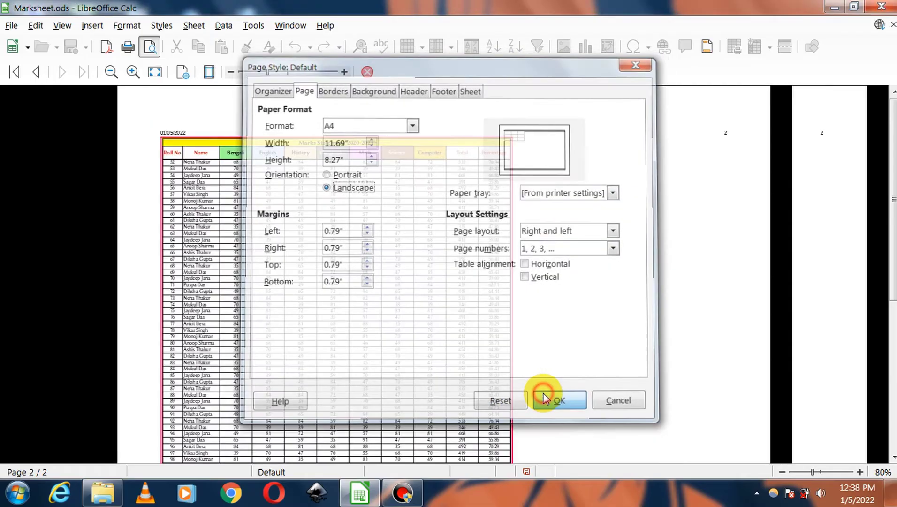
- Enlarge the print scaling to 100% so the table fills more of the landscape page's width
click(343, 71)
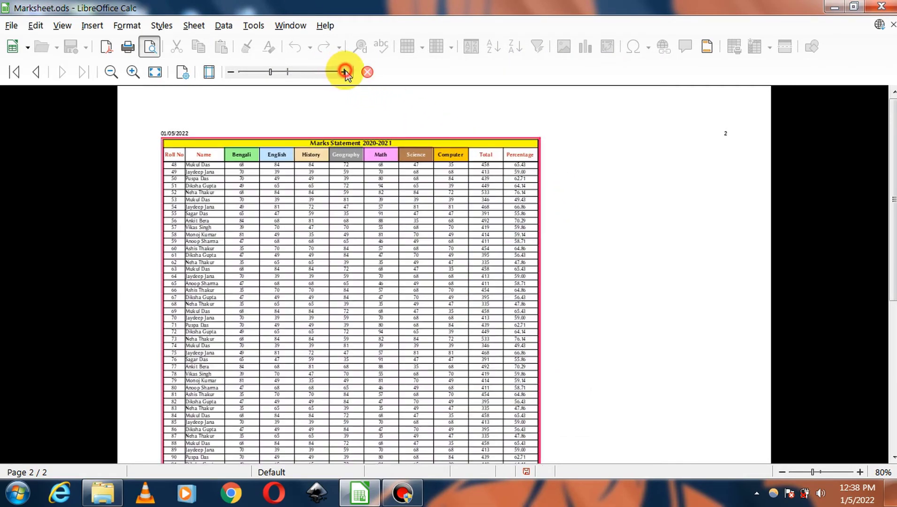
click(344, 71)
click(345, 71)
click(345, 72)
click(345, 72)
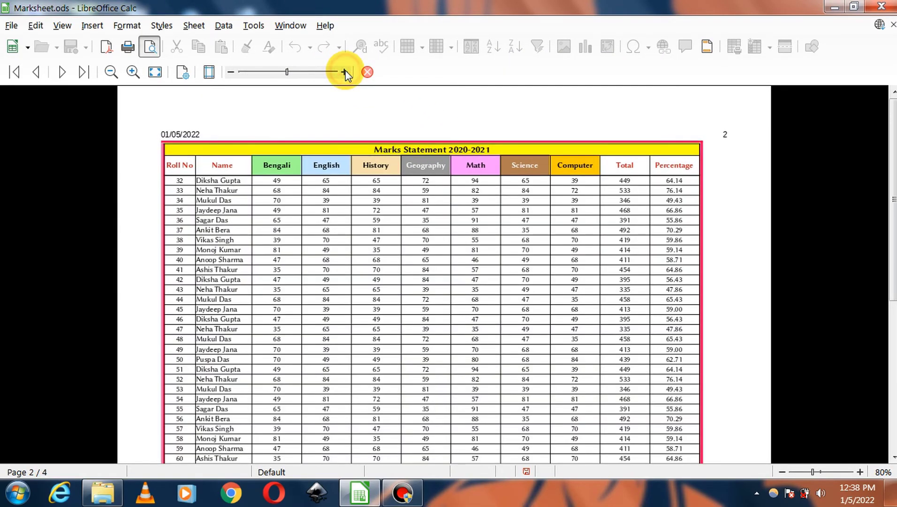
click(345, 72)
click(230, 72)
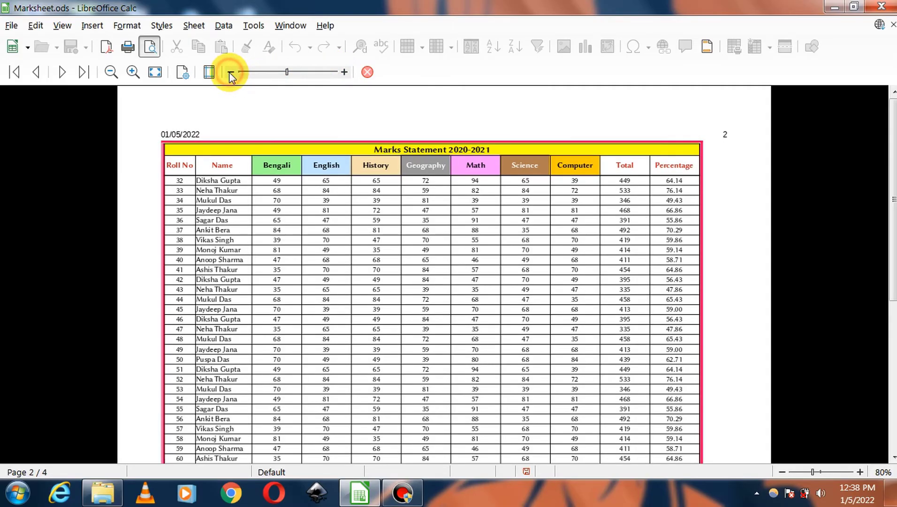
- Set the page style's scaling factor to 105%
click(183, 72)
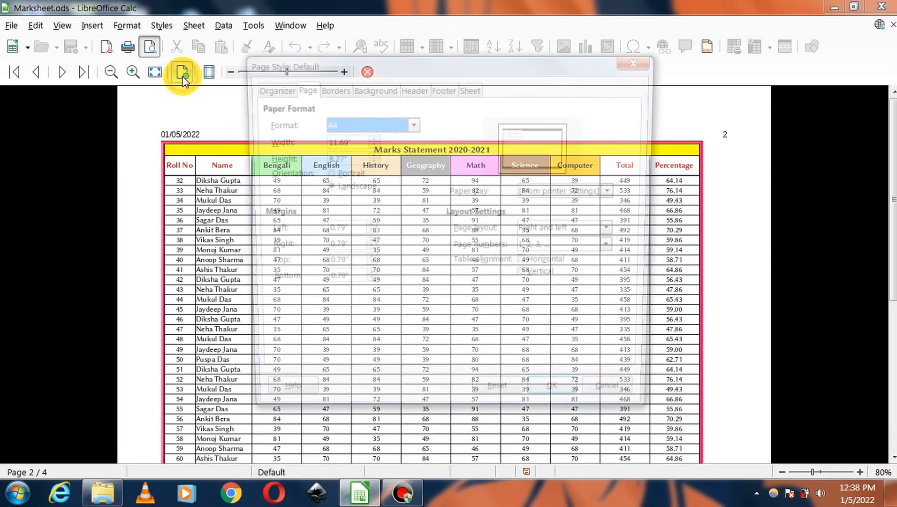
click(469, 88)
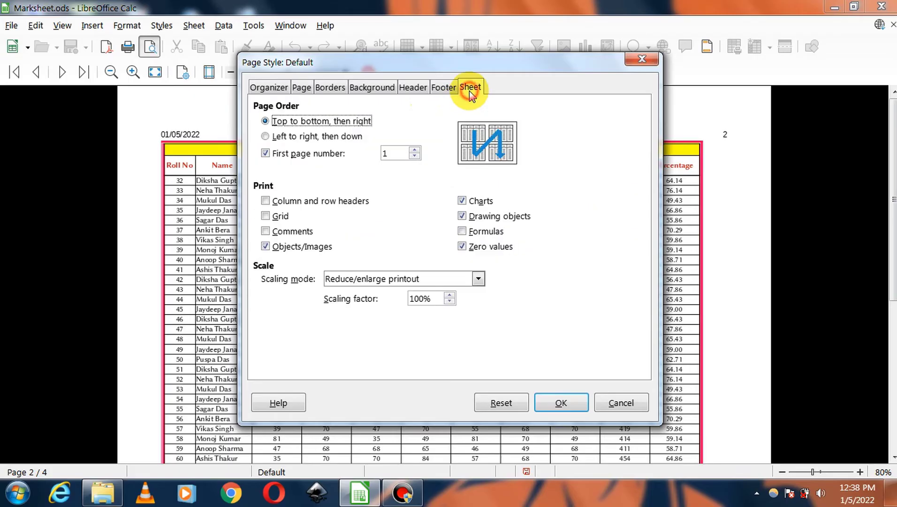
drag(430, 296, 380, 290)
text(105)
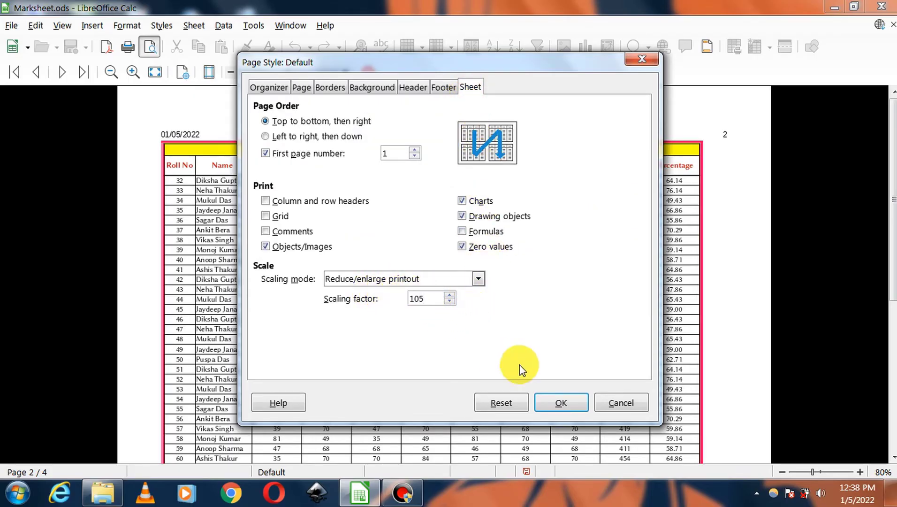
click(579, 406)
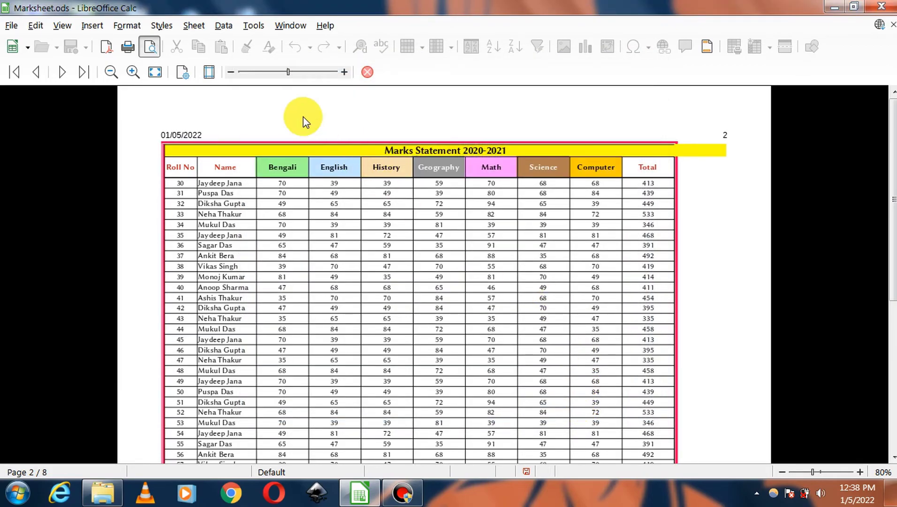
- Reduce the page style's scaling factor slightly so all columns through Percentage fit within the landscape page's width
click(187, 74)
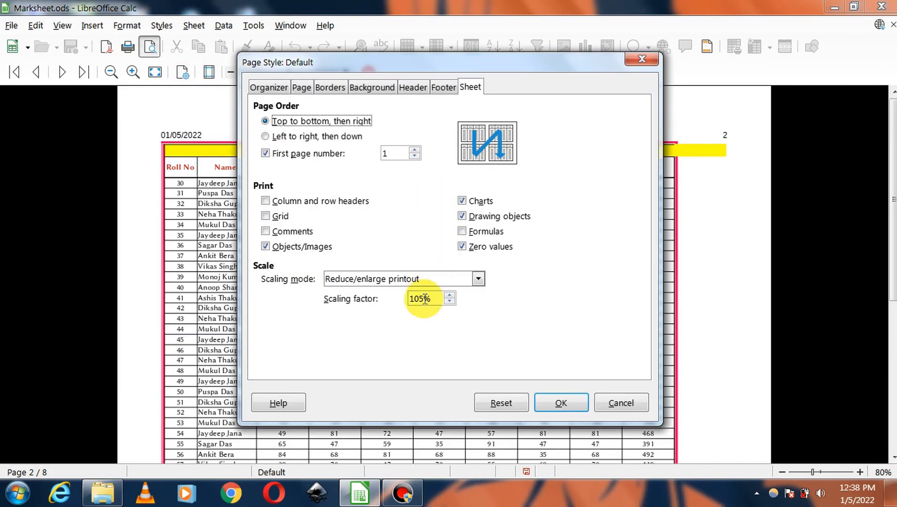
drag(429, 298, 388, 293)
text(10)
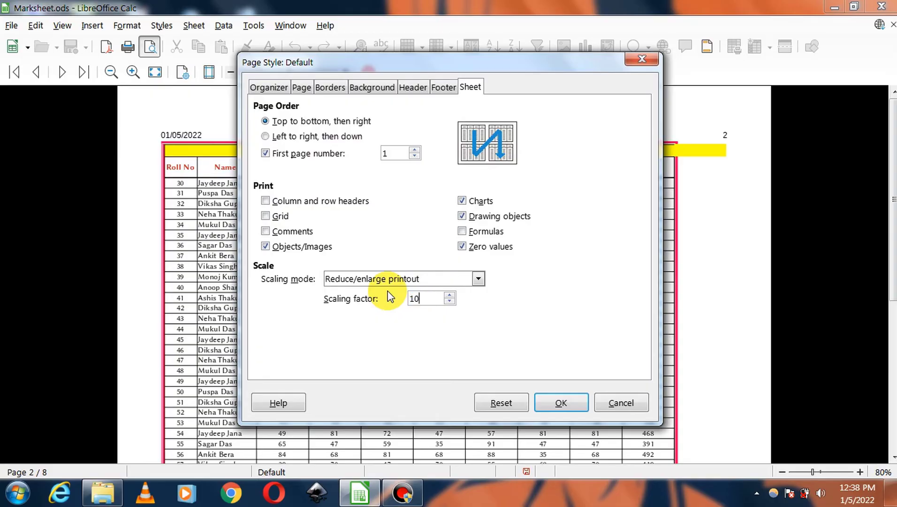
click(557, 401)
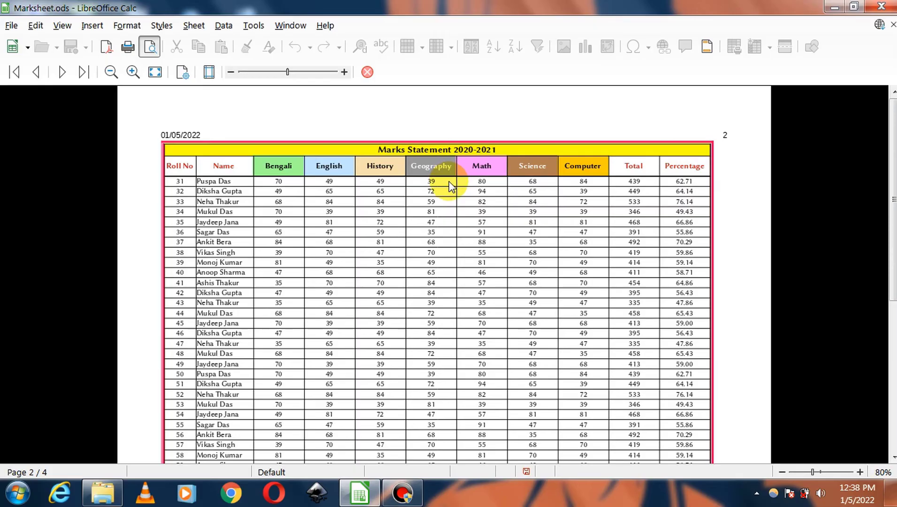
- Check the table fit, repeated heading rows, header and footer across the landscape preview pages
scroll(449, 183, down, 3)
scroll(447, 154, up, 1)
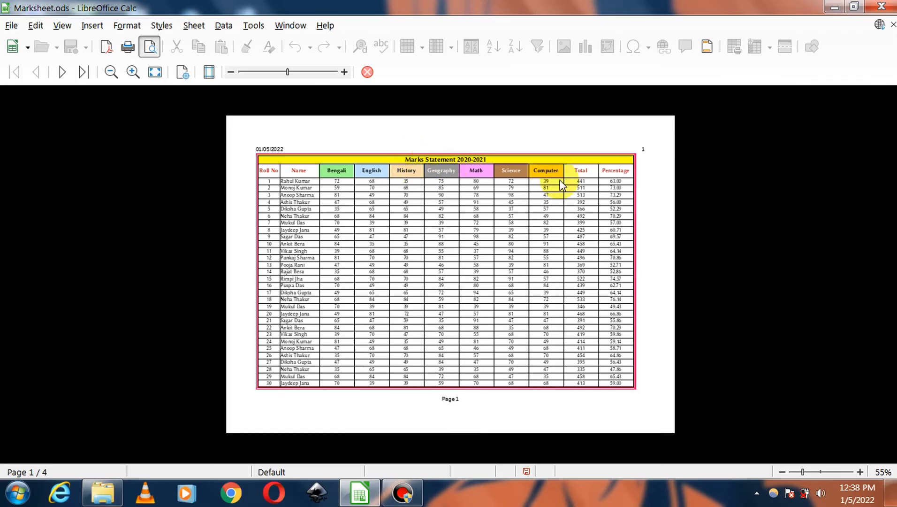
scroll(479, 160, down, 2)
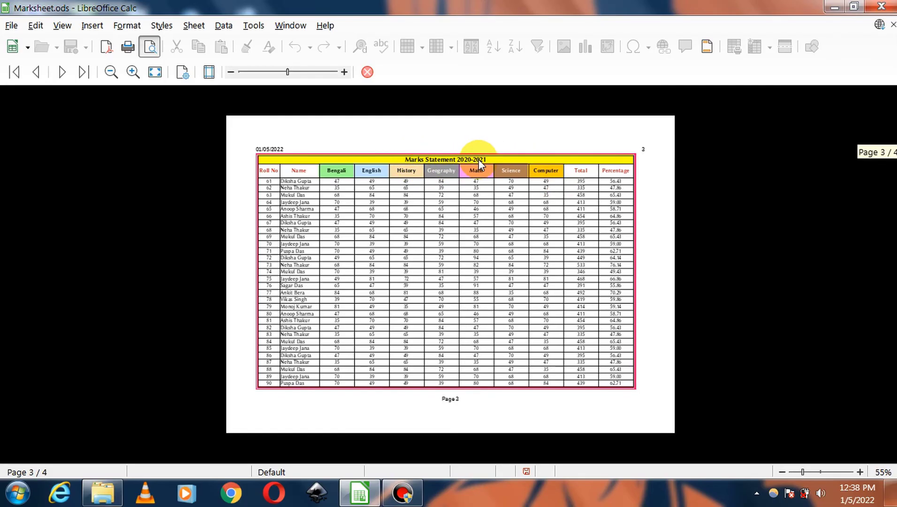
scroll(479, 160, down, 1)
scroll(478, 160, up, 4)
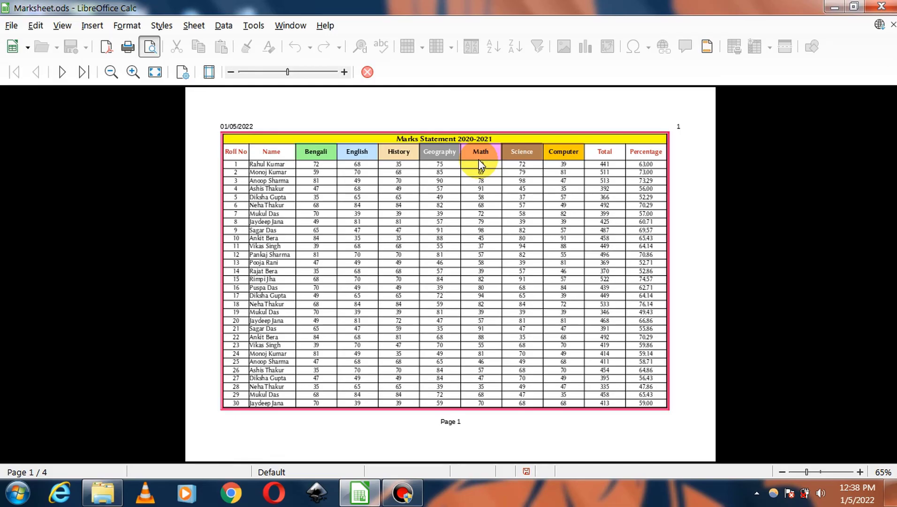